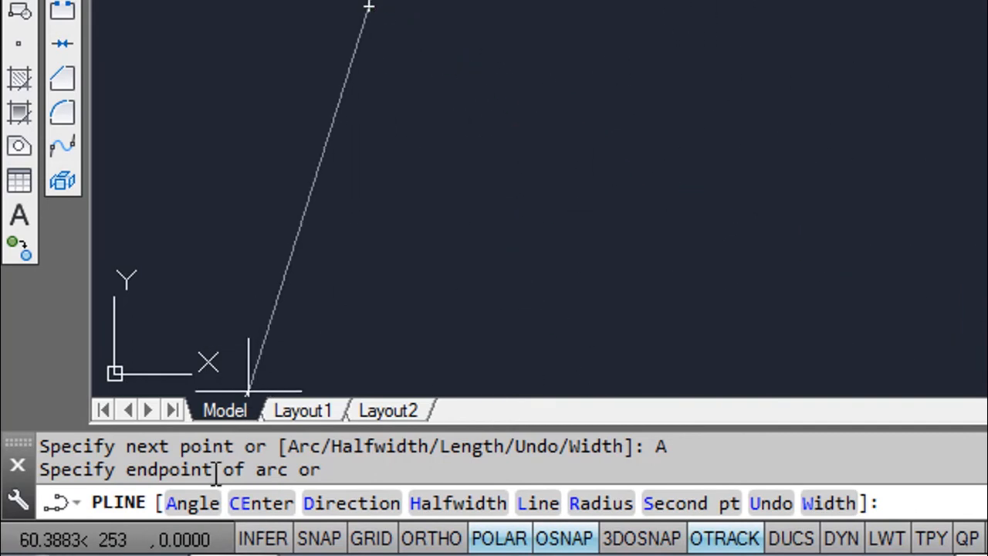
# Draw the first polyline arc with a 180-degree included angle, turning Ortho on and placing its endpoint horizontally to the right.
pyautogui.click(192, 502)
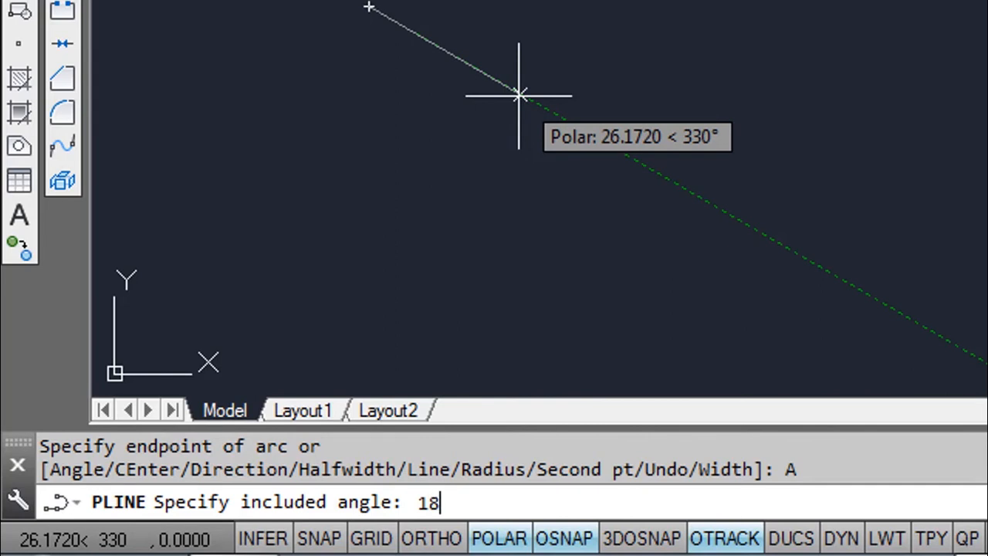
pyautogui.write('180')
pyautogui.press('Return')
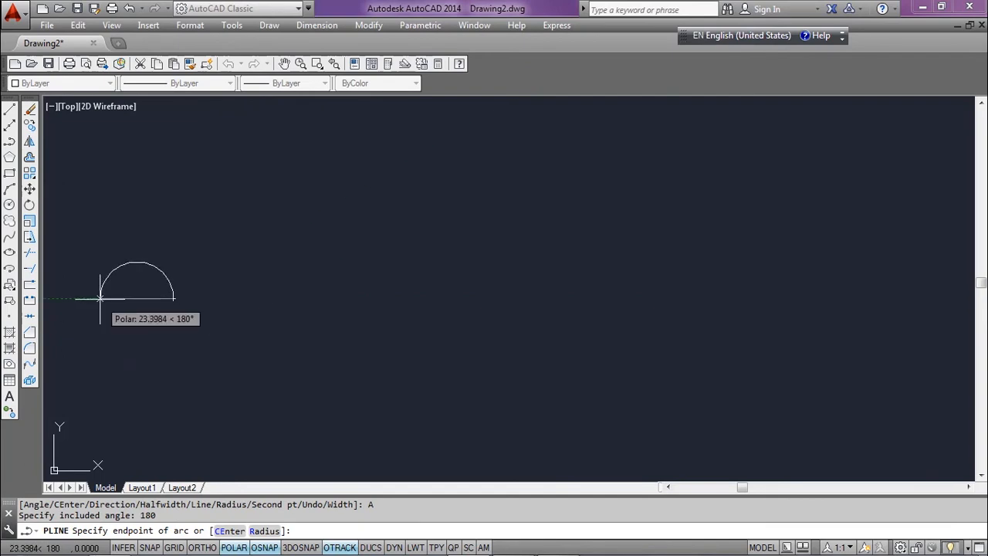
pyautogui.click(202, 548)
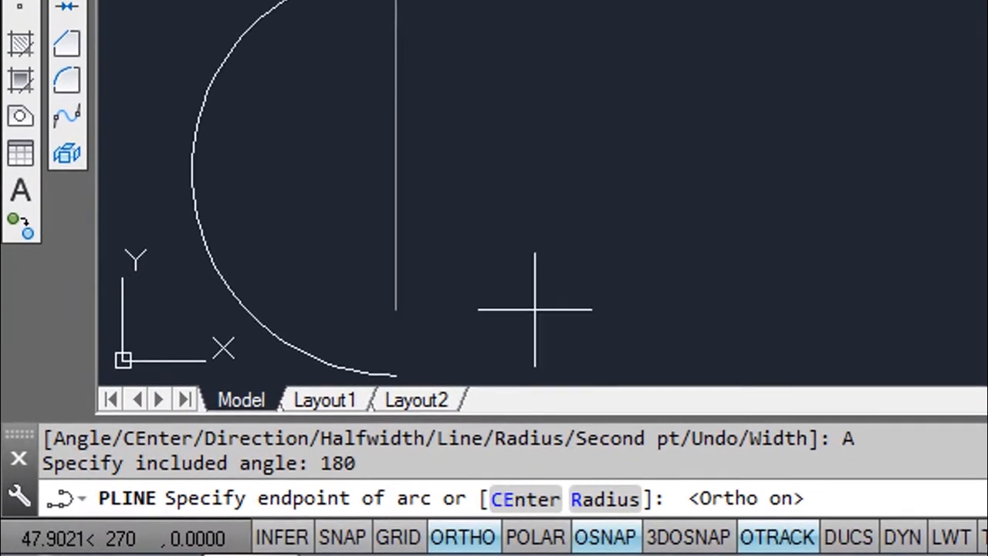
pyautogui.click(692, 19)
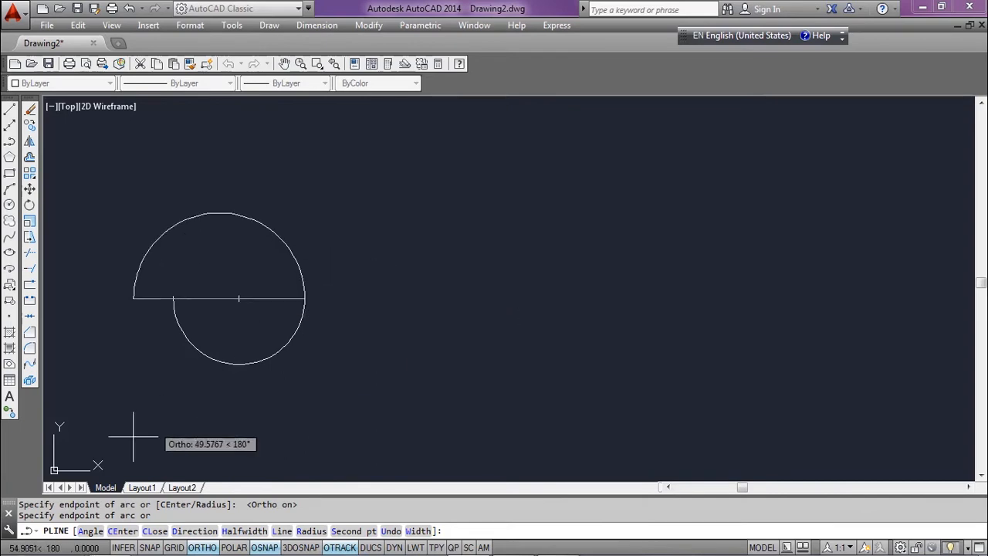
# Add a second arc with a 180-degree included angle, centred on the start point of the polyline.
pyautogui.click(90, 531)
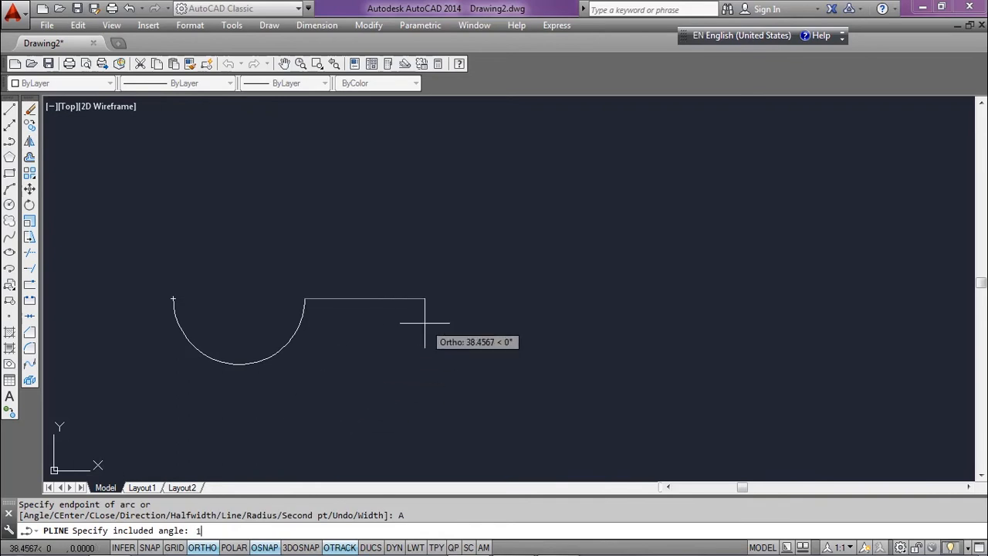
pyautogui.write('180')
pyautogui.press('Return')
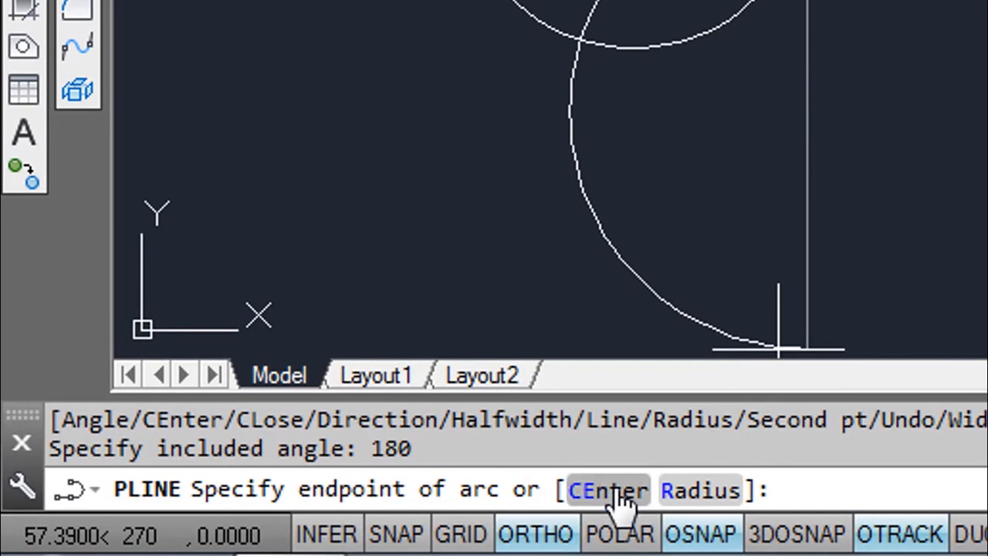
pyautogui.click(610, 491)
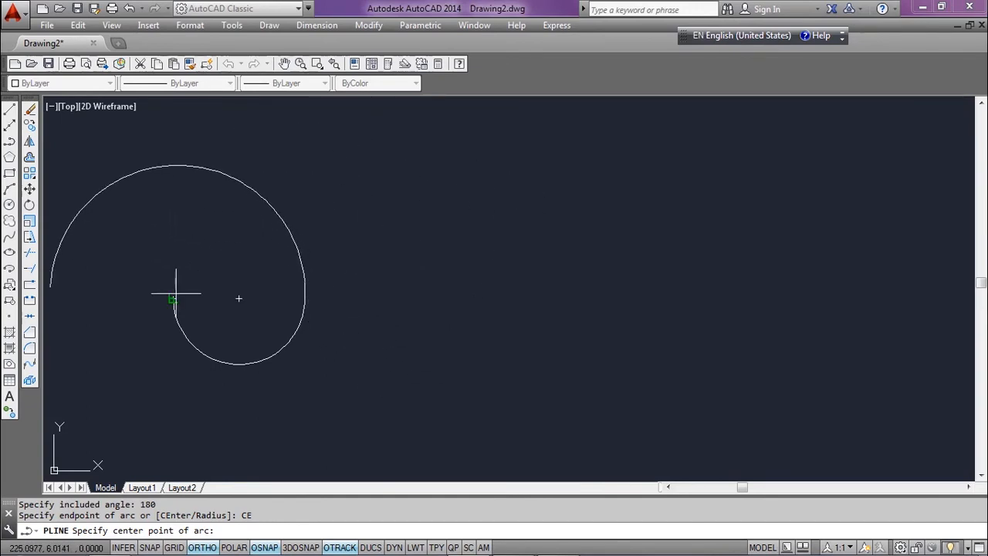
pyautogui.moveTo(173, 298); pyautogui.dragTo(362, 296, button='middle')
pyautogui.click(361, 296)
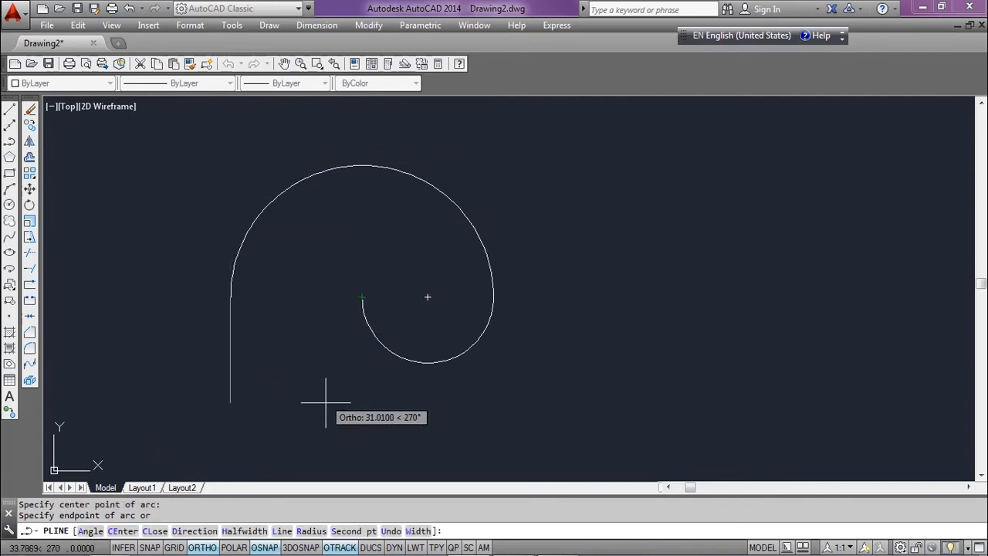
# Add a third arc with a 180-degree included angle and radius 30, its chord pointing straight down.
pyautogui.click(90, 531)
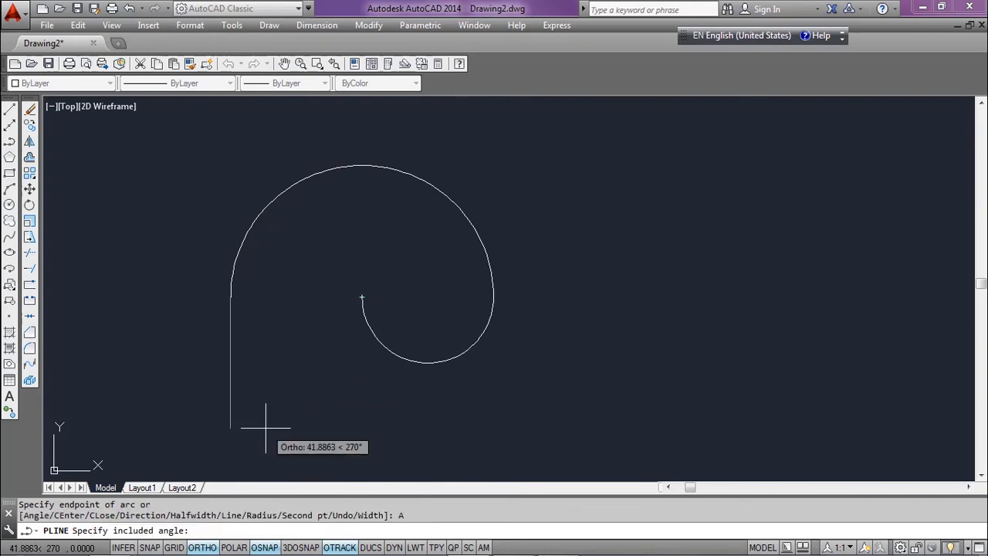
pyautogui.write('180')
pyautogui.press('Return')
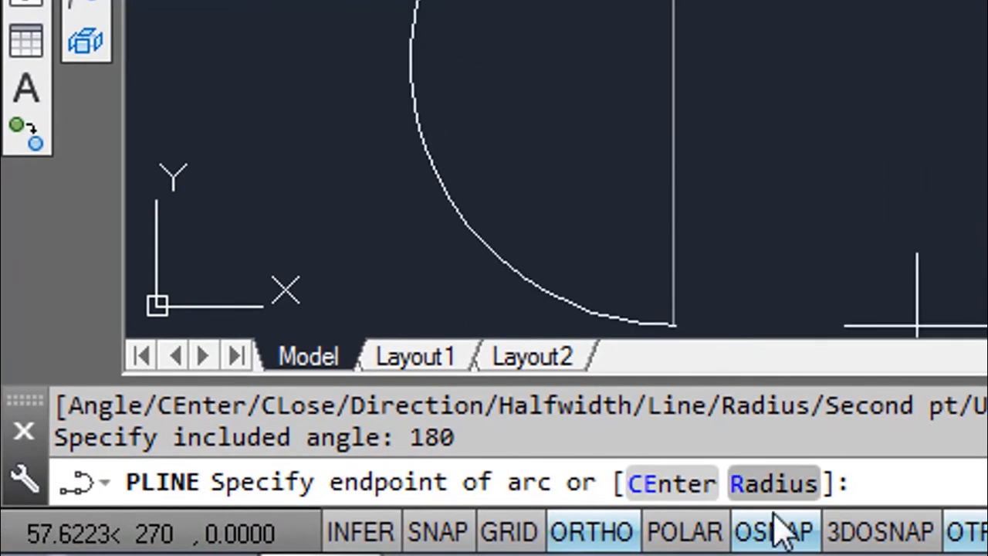
pyautogui.click(768, 484)
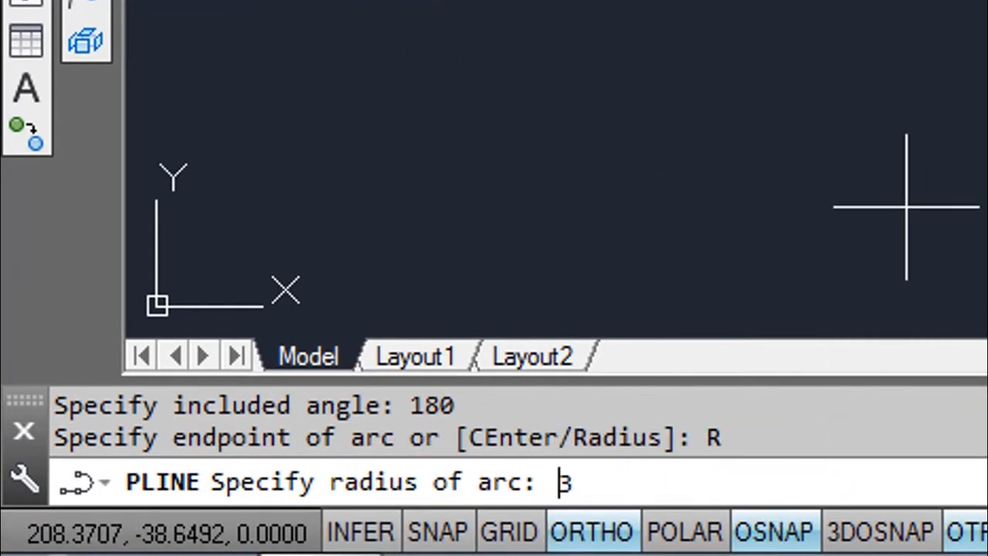
pyautogui.write('30')
pyautogui.press('Return')
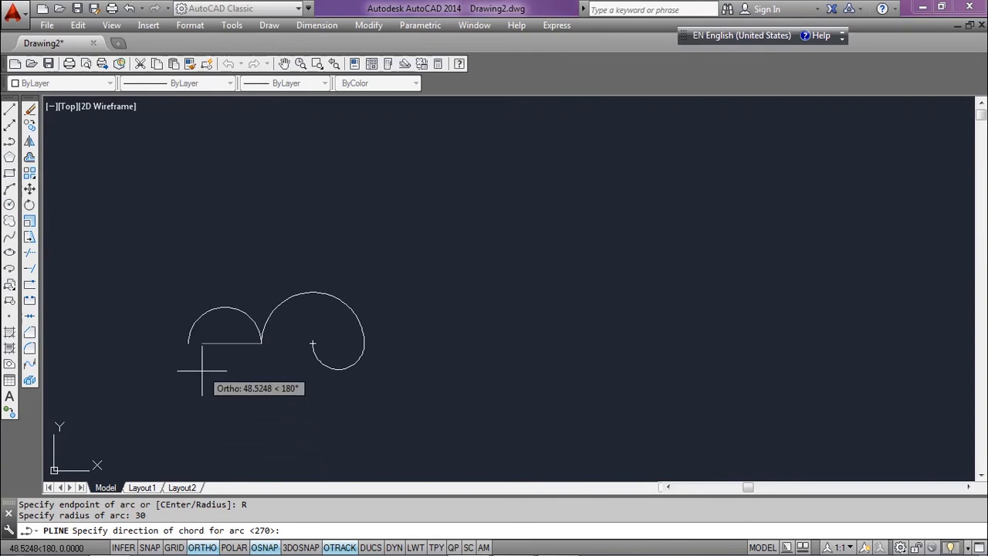
pyautogui.click(275, 441)
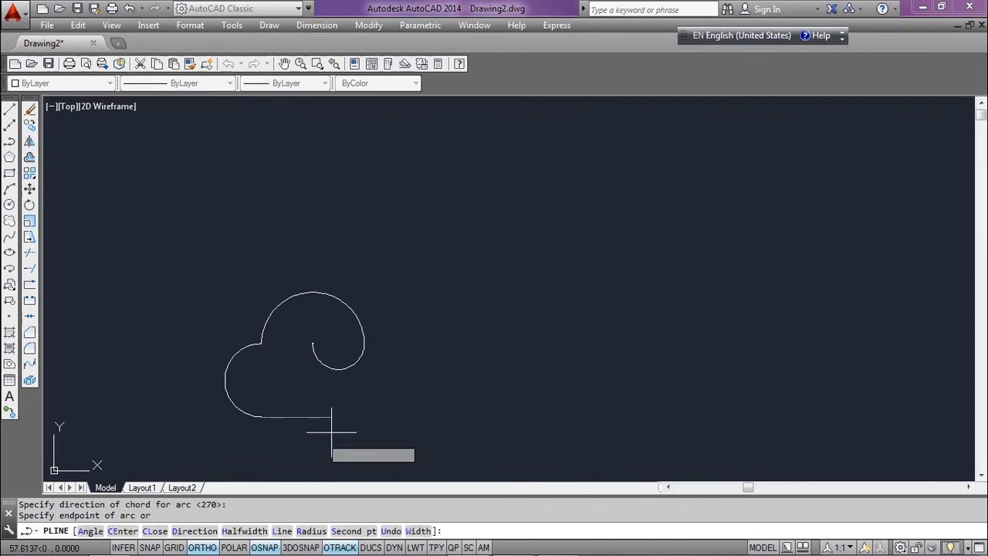
# Add an arc from a centre point picked right of the shape, with Ortho off and chord length 100, and end the polyline.
pyautogui.click(122, 531)
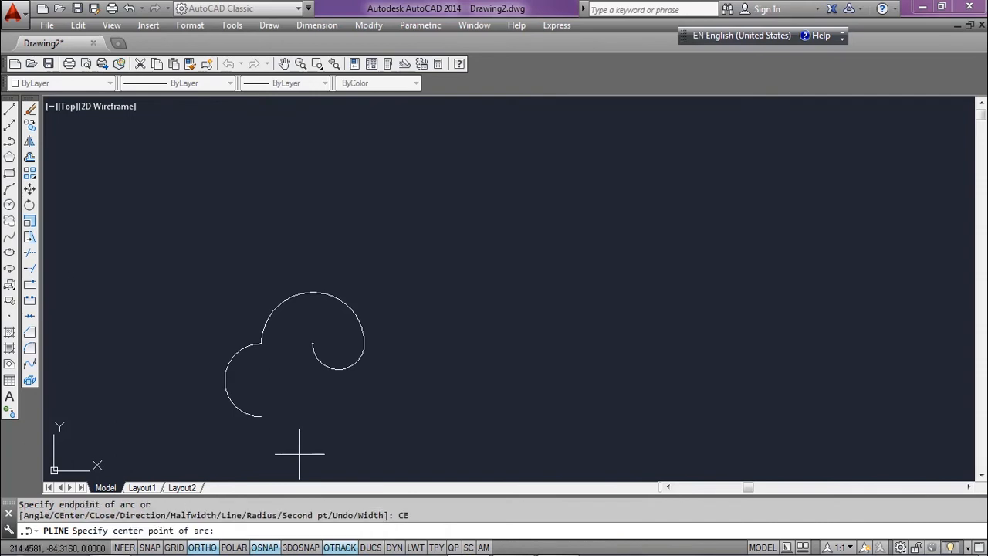
pyautogui.moveTo(322, 379); pyautogui.dragTo(321, 352, button='middle')
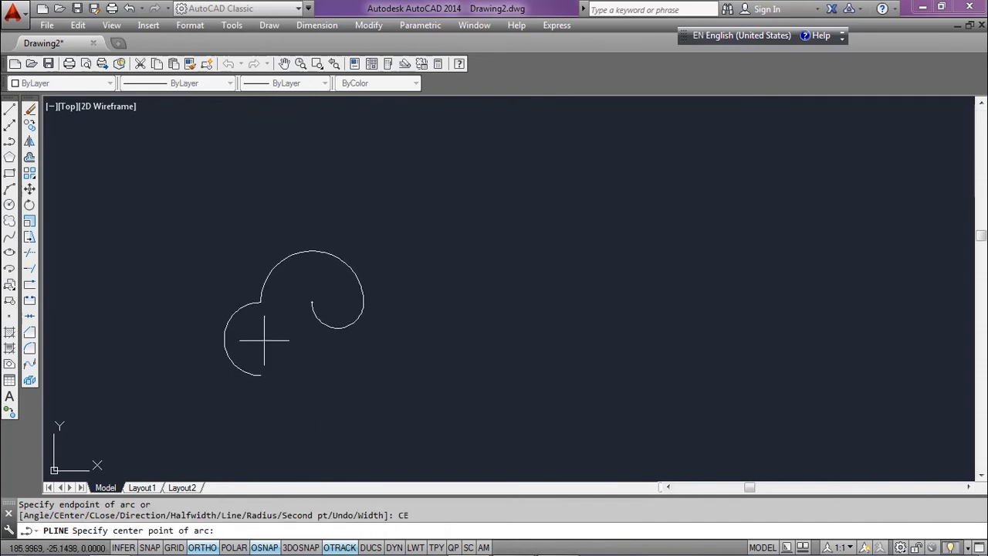
pyautogui.click(525, 280)
pyautogui.scroll(-4, 456, 340)
pyautogui.scroll(2, 436, 342)
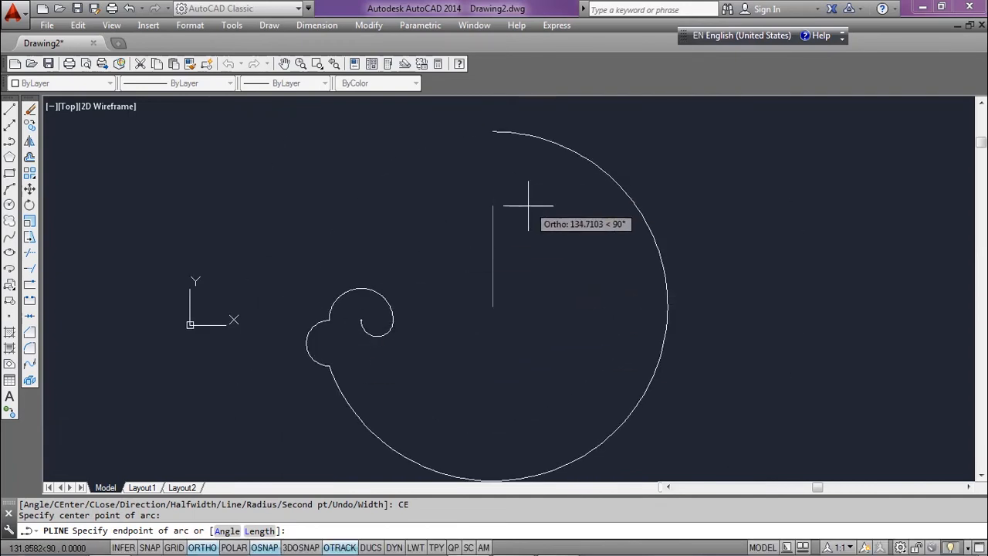
pyautogui.press('F8')
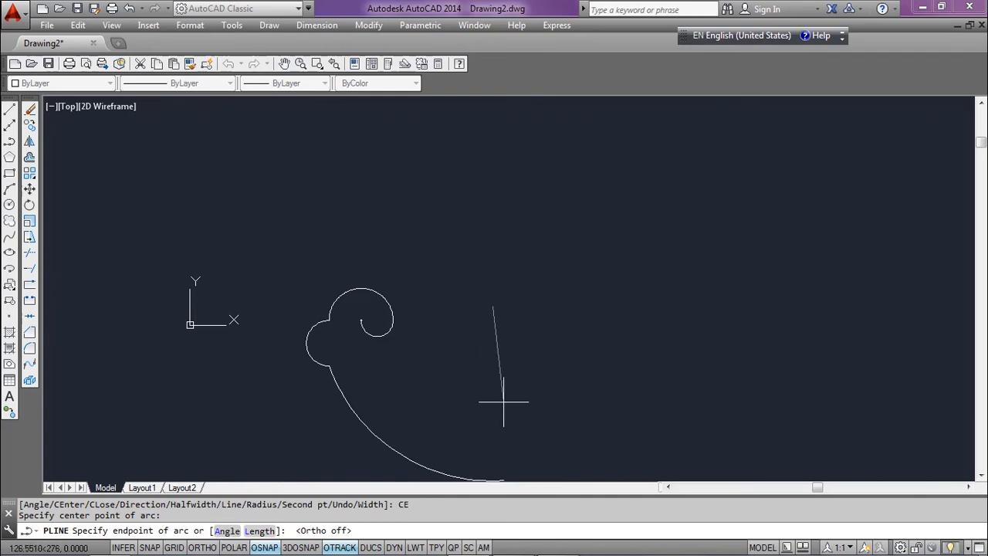
pyautogui.moveTo(551, 367); pyautogui.dragTo(524, 330, button='middle')
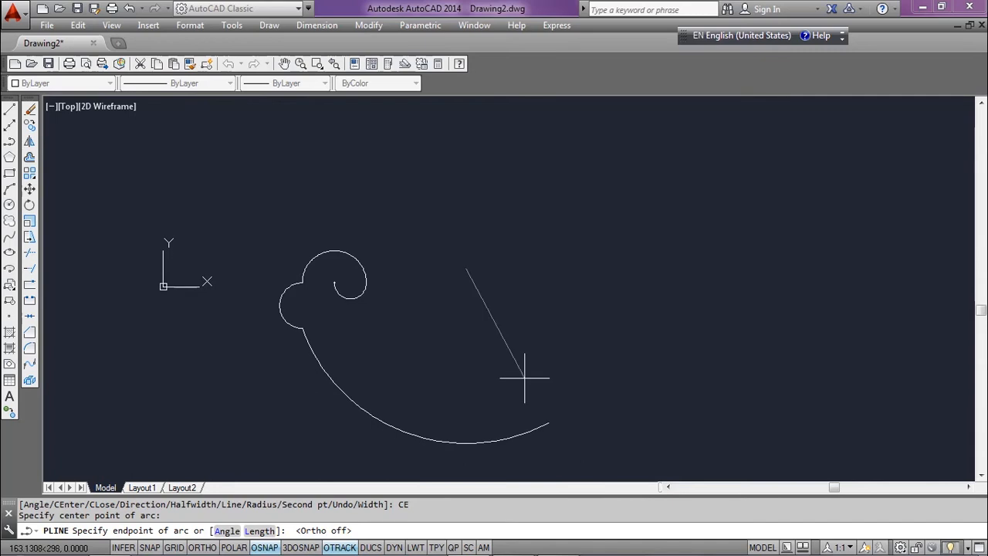
pyautogui.click(260, 531)
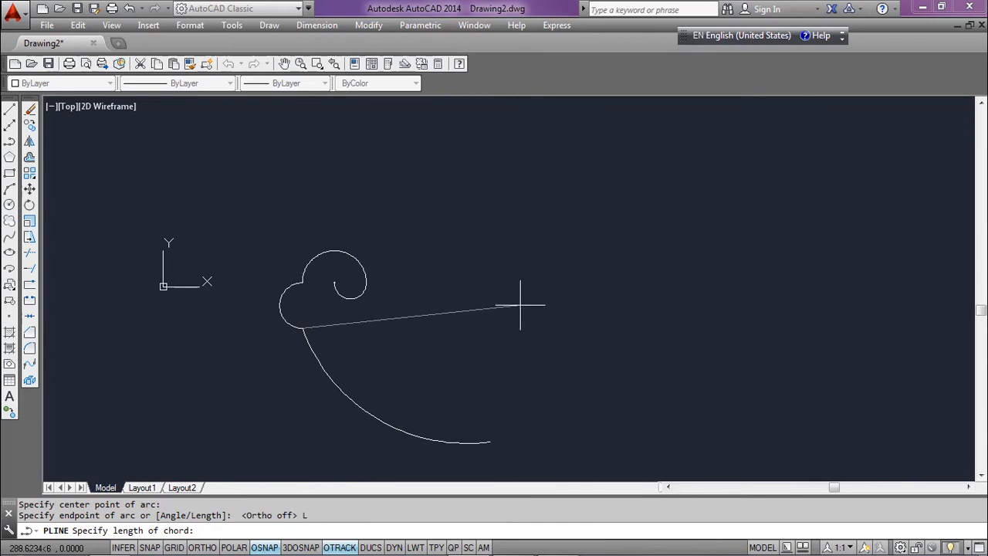
pyautogui.press('Return')
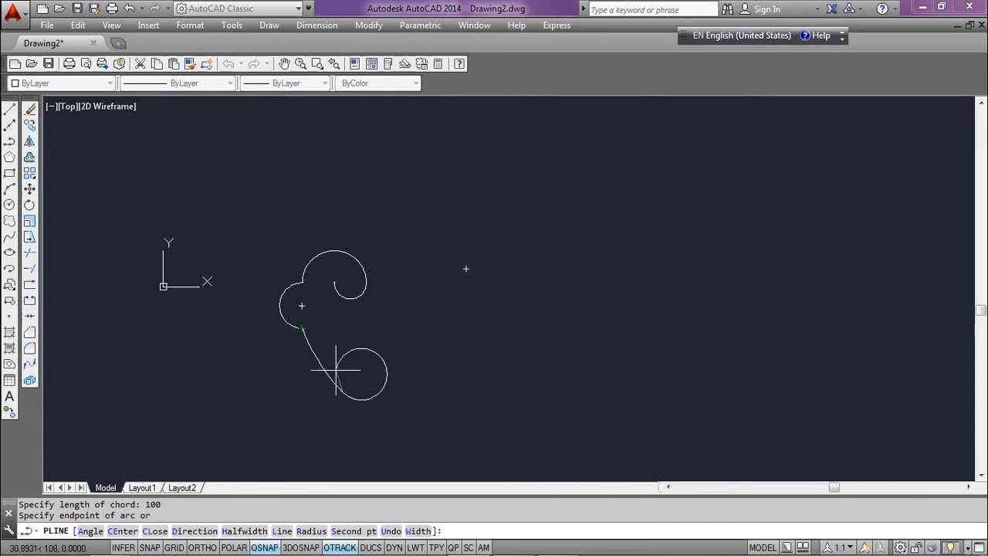
pyautogui.press('Return')
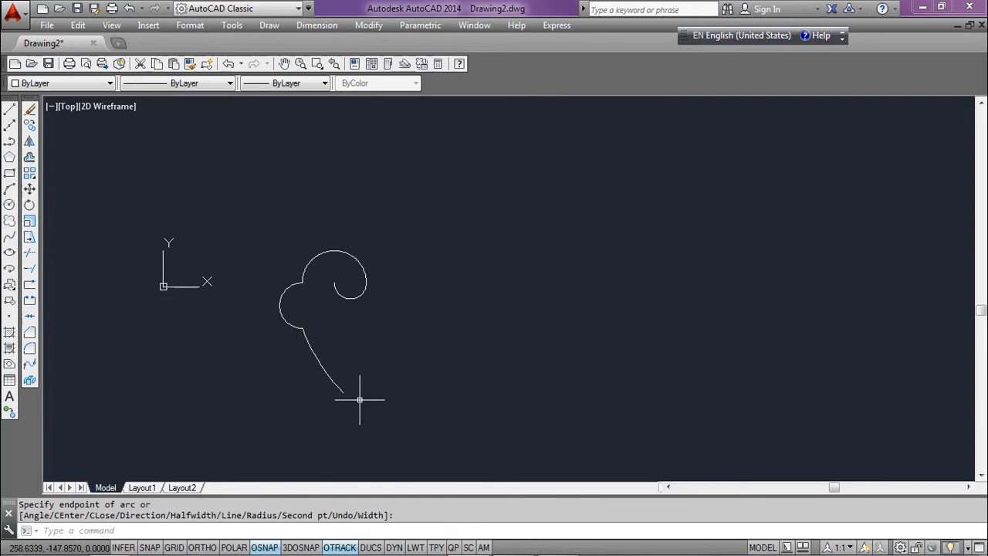
# Draw a new polyline right of the first with a centre-point arc of 180 degrees included angle, and close it with an arc.
pyautogui.click(8, 142)
pyautogui.moveTo(535, 232); pyautogui.dragTo(477, 222, button='middle')
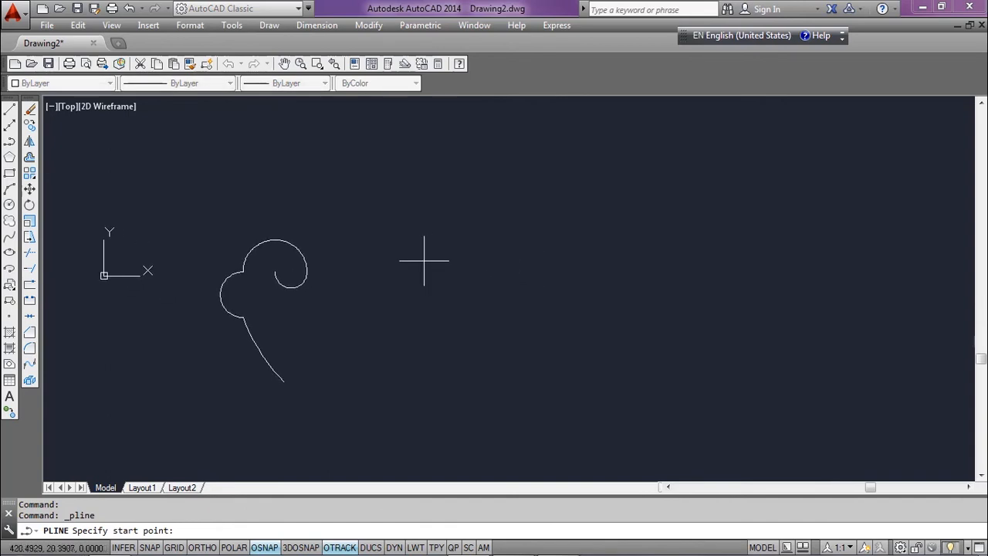
pyautogui.click(422, 261)
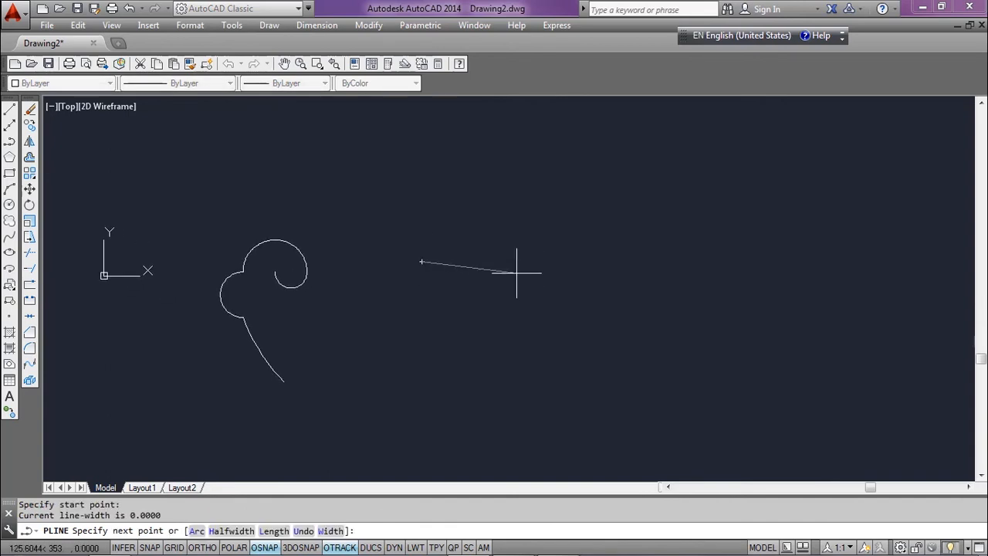
pyautogui.click(198, 531)
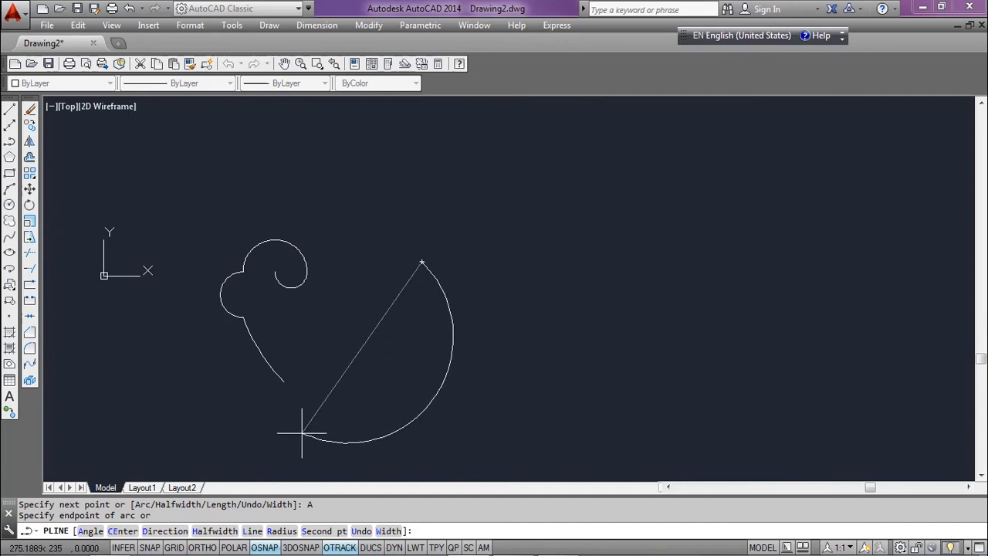
pyautogui.click(121, 531)
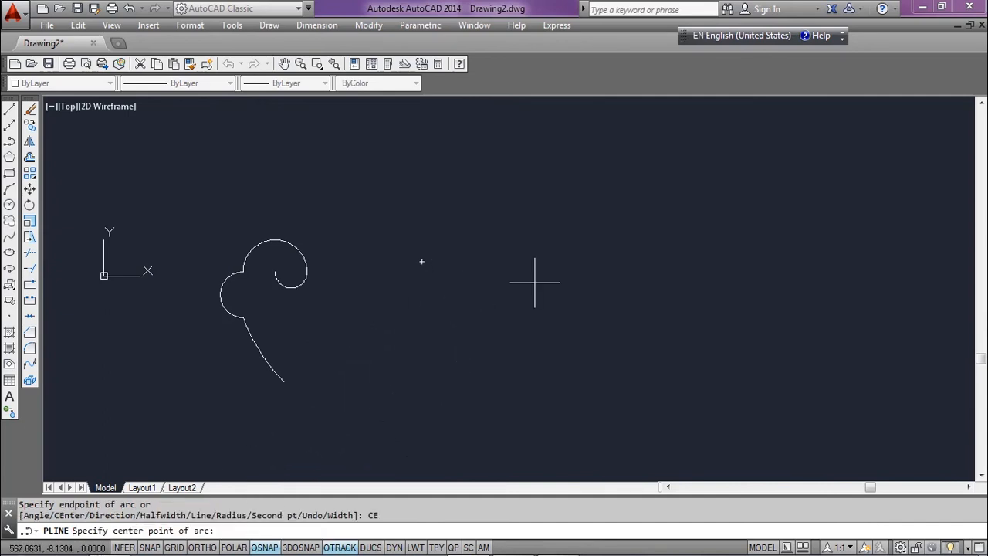
pyautogui.click(518, 284)
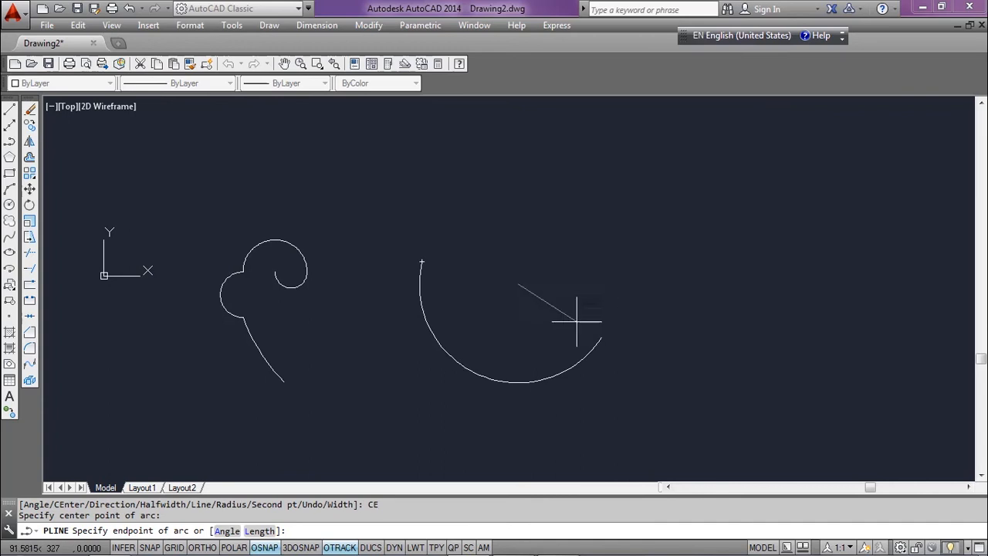
pyautogui.click(228, 531)
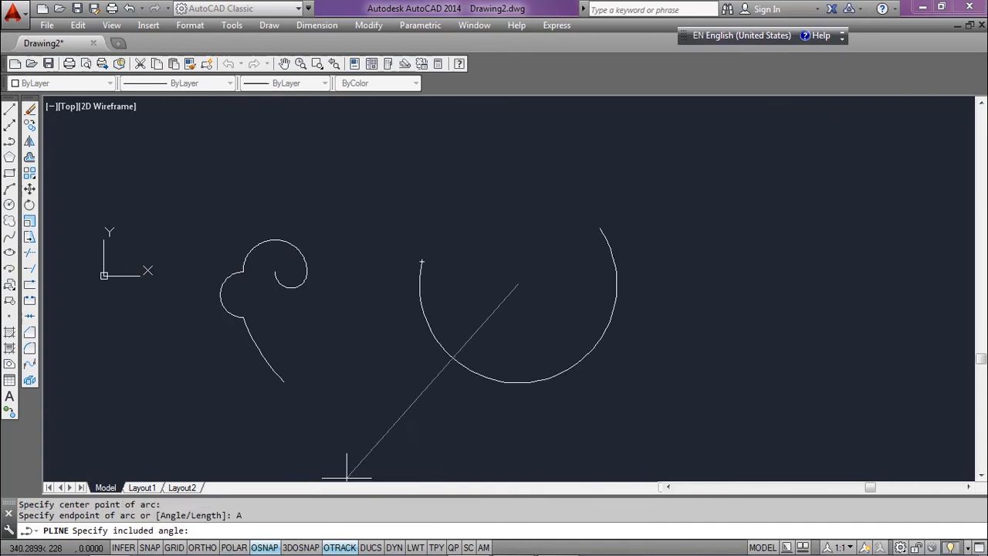
pyautogui.write('180')
pyautogui.press('Return')
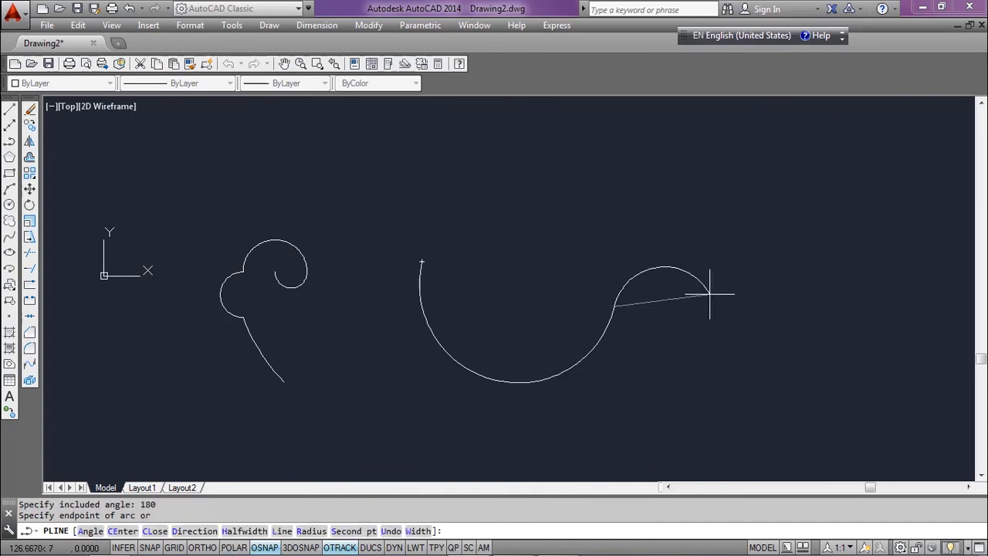
pyautogui.moveTo(713, 298); pyautogui.dragTo(648, 276, button='middle')
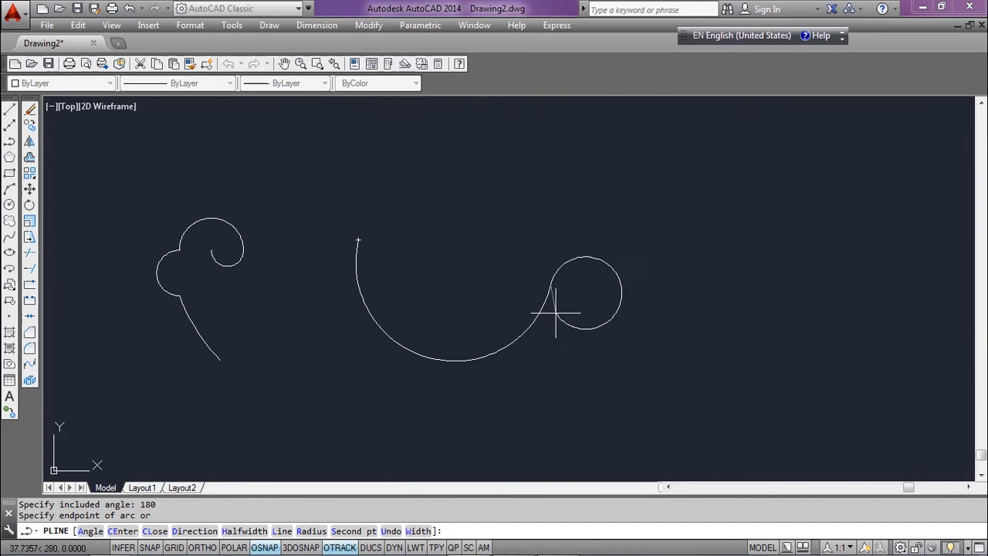
pyautogui.click(154, 531)
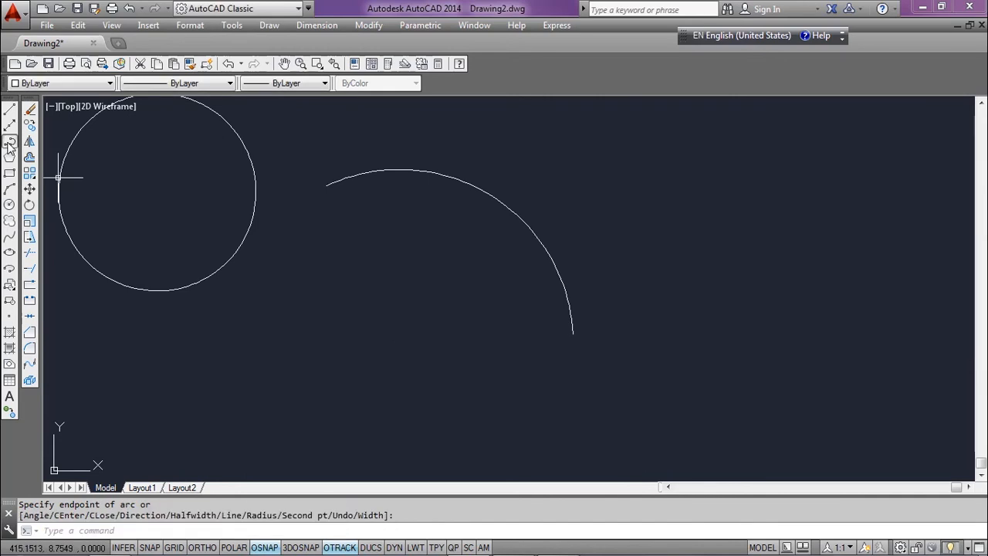
# Draw another polyline below the open arc with two connected arcs followed by a horizontal straight segment about 208 units long.
pyautogui.click(10, 144)
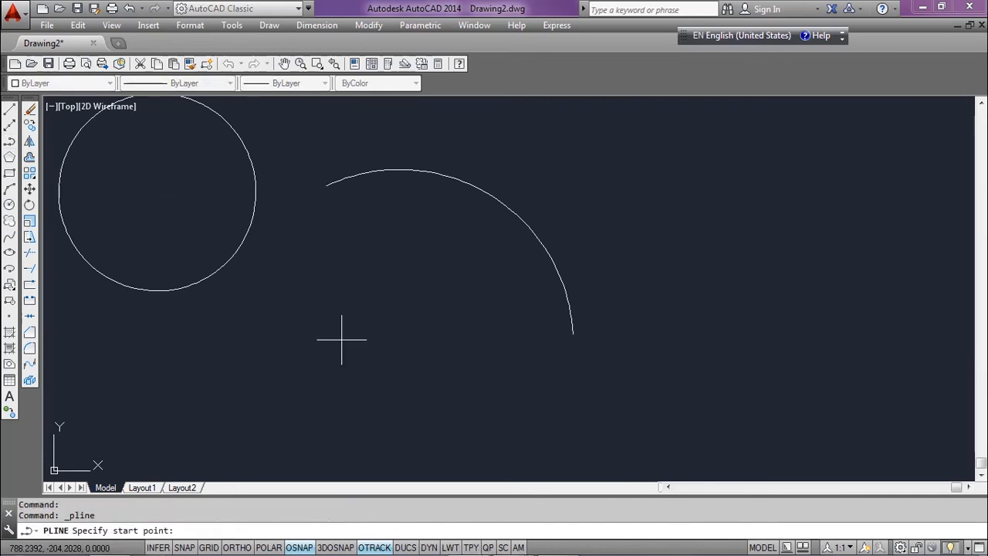
pyautogui.click(340, 339)
pyautogui.write('A')
pyautogui.press('Return')
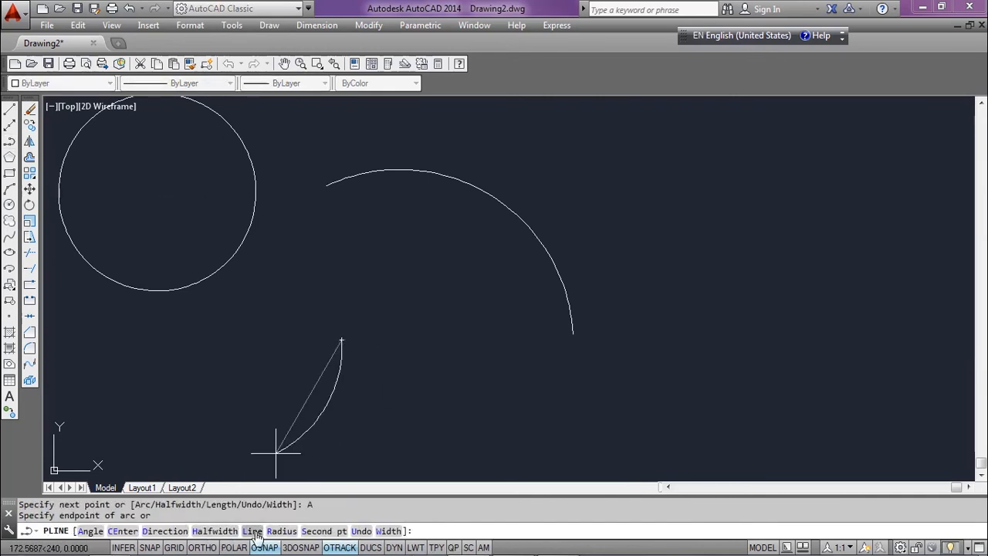
pyautogui.click(460, 336)
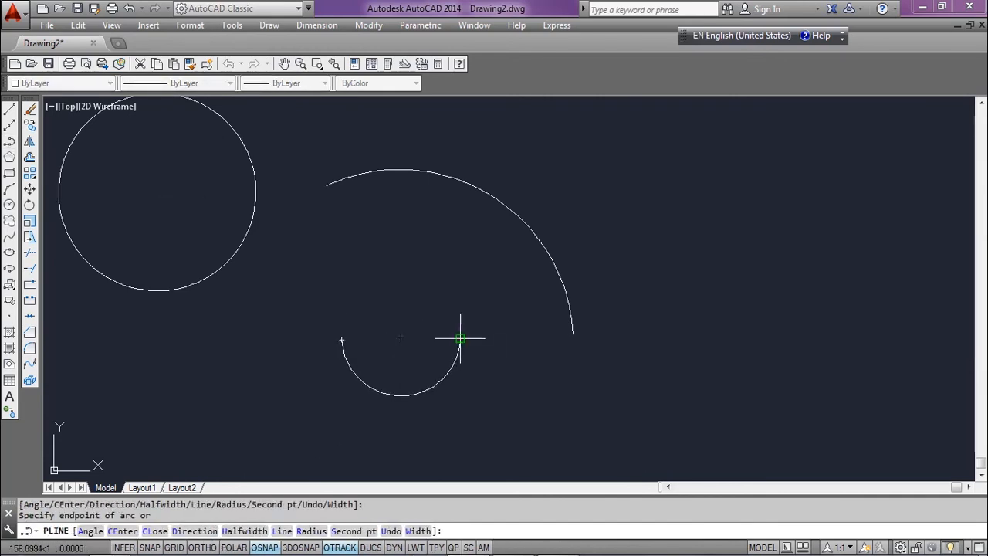
pyautogui.click(611, 263)
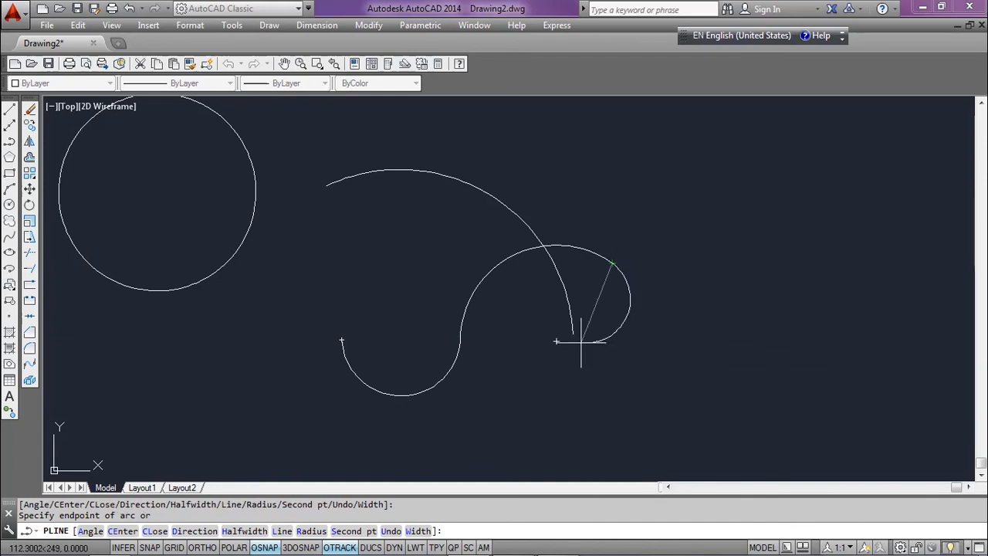
pyautogui.click(282, 532)
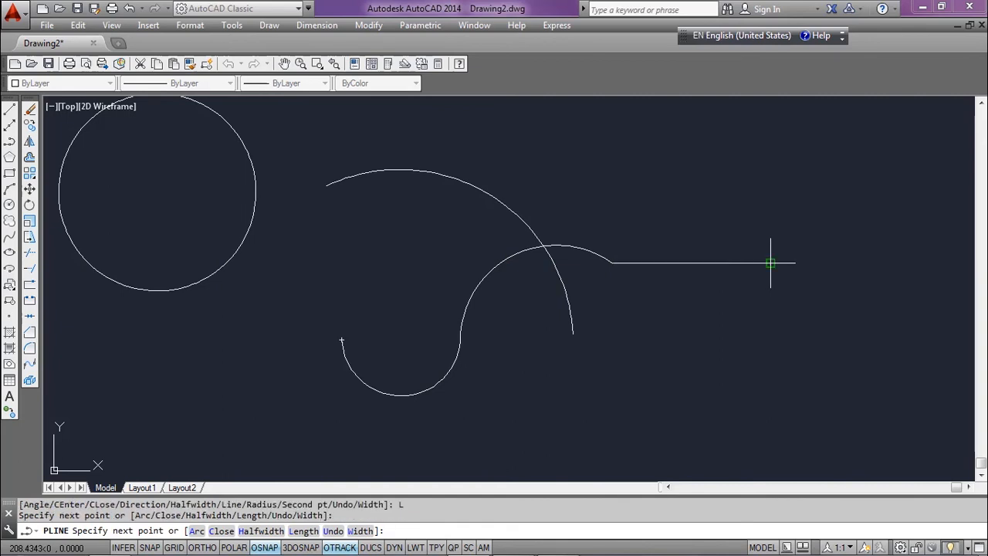
# Extend the polyline with four straight segments up, back, diagonally down and up again, followed by two connected arcs.
pyautogui.click(768, 174)
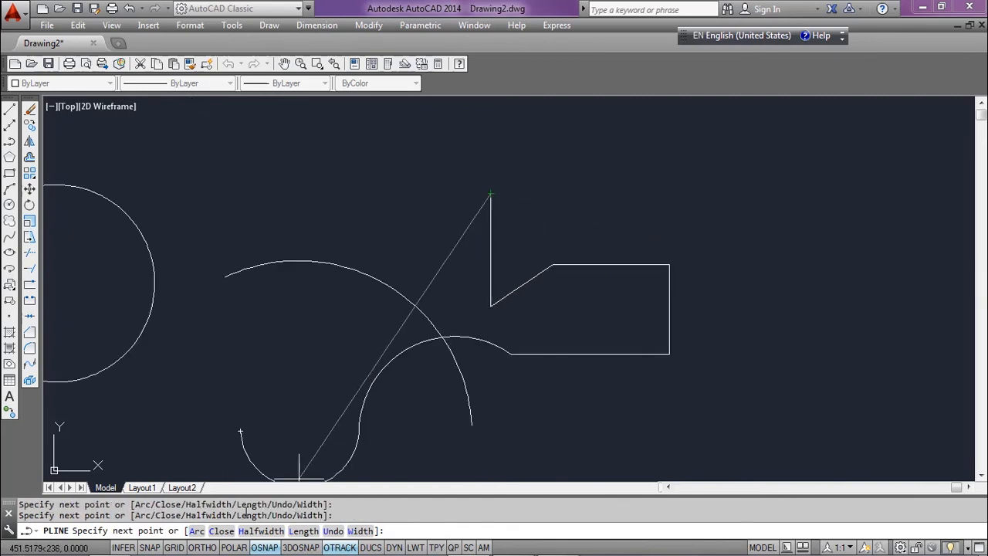
pyautogui.click(195, 531)
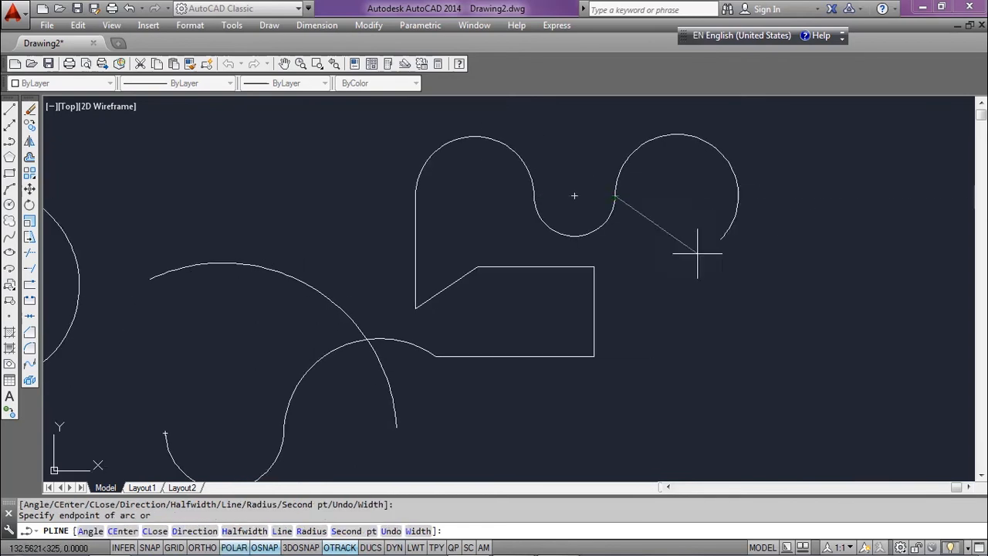
# Set the polyline's starting and ending width to 5 and continue it with connected thick arcs.
pyautogui.click(419, 530)
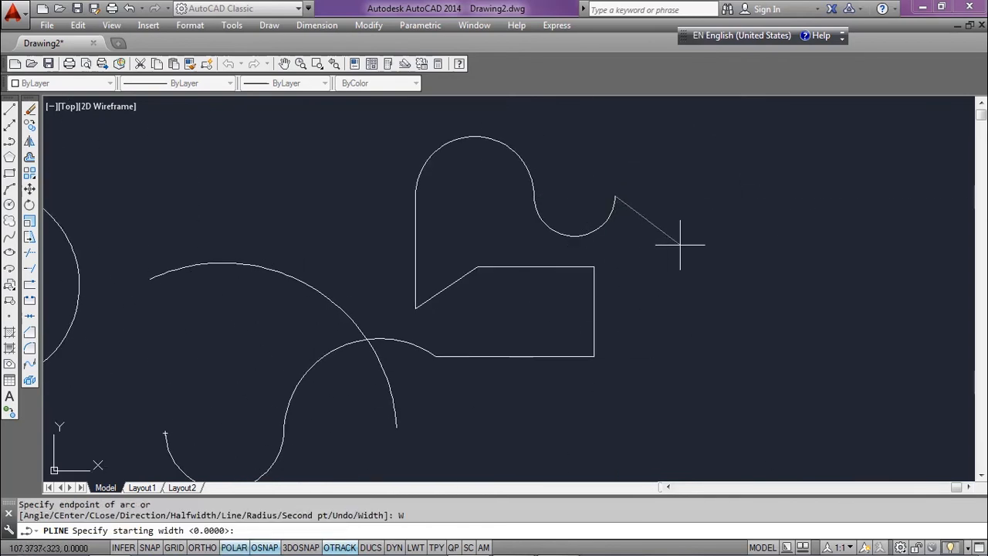
pyautogui.write('5')
pyautogui.press('Return')
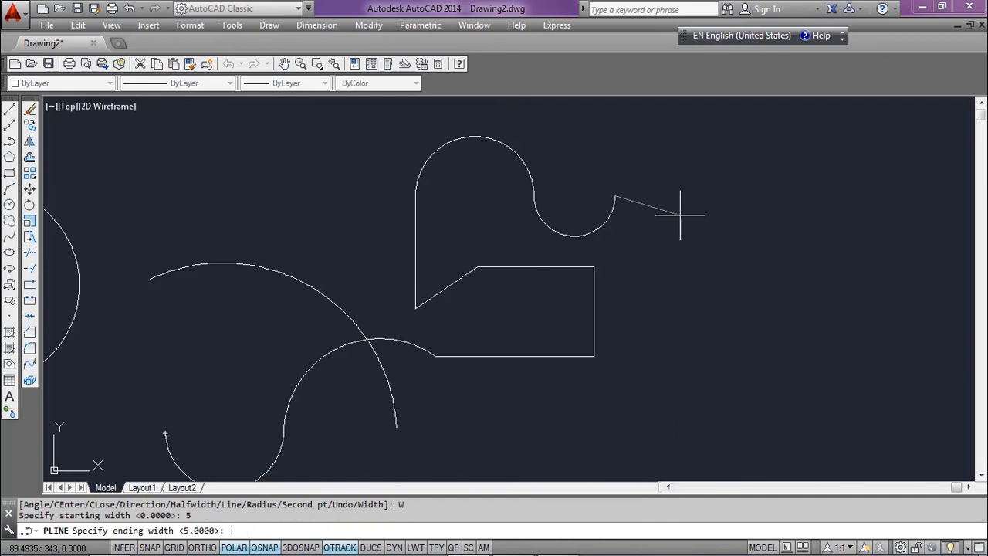
pyautogui.write('5')
pyautogui.press('Return')
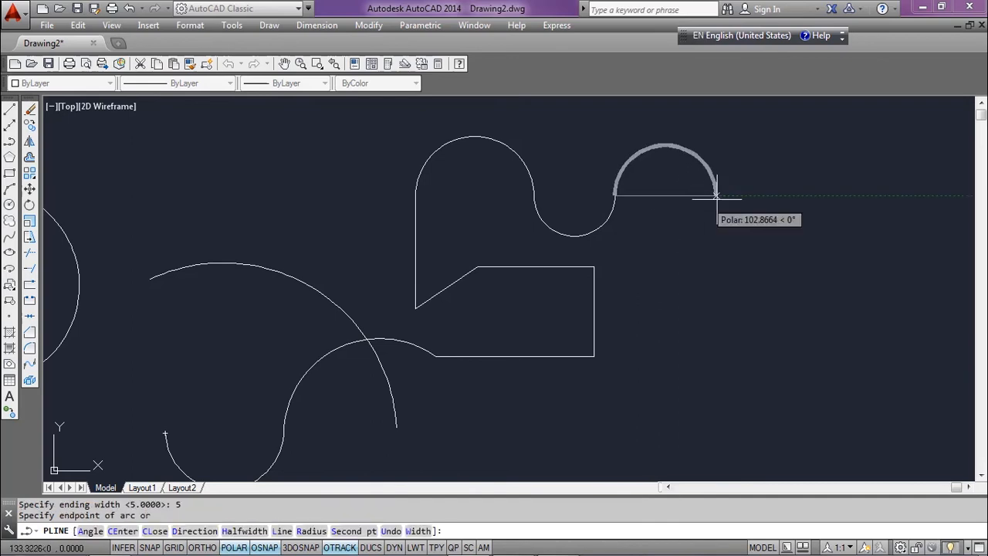
pyautogui.click(686, 202)
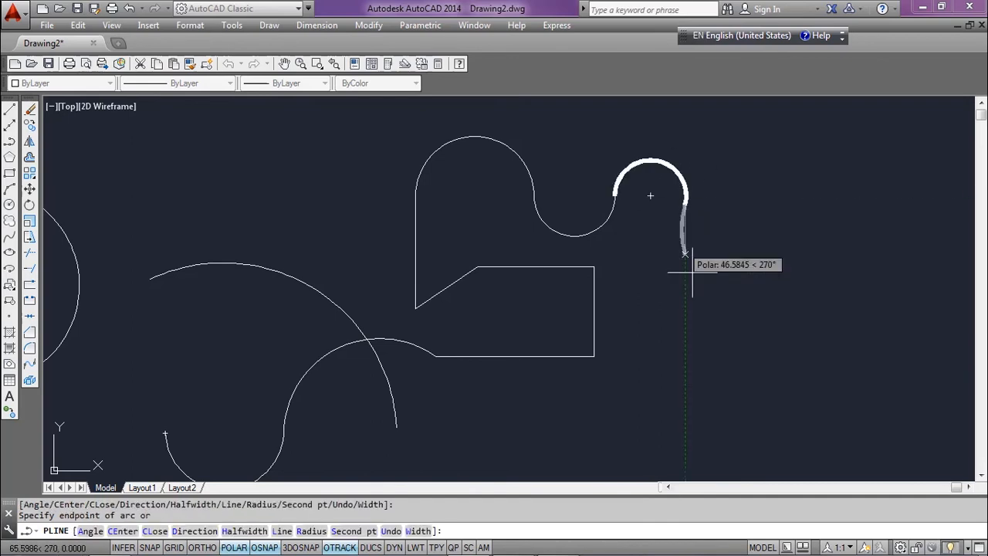
pyautogui.click(724, 264)
pyautogui.click(768, 184)
# Switch the polyline back to straight segments, add a vertical one upward and a short horizontal one, and end the polyline.
pyautogui.moveTo(740, 170); pyautogui.dragTo(582, 222, button='middle')
pyautogui.write('L')
pyautogui.press('Return')
pyautogui.click(610, 166)
pyautogui.click(667, 166)
pyautogui.rightClick(667, 166)
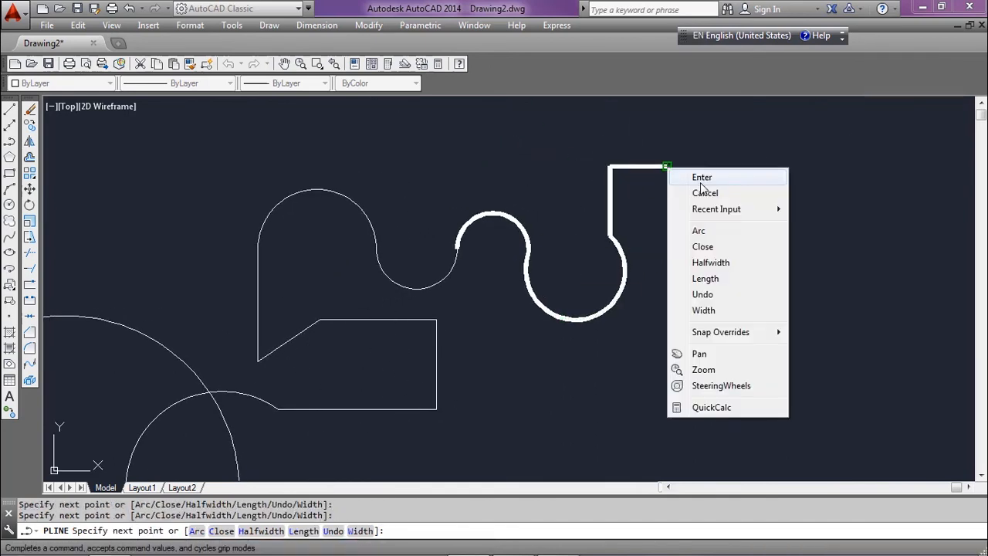
pyautogui.click(700, 182)
# Start a new polyline in arc mode below the thick shape and set both starting and ending width to 0.
pyautogui.click(10, 143)
pyautogui.moveTo(661, 383); pyautogui.dragTo(588, 364, button='middle')
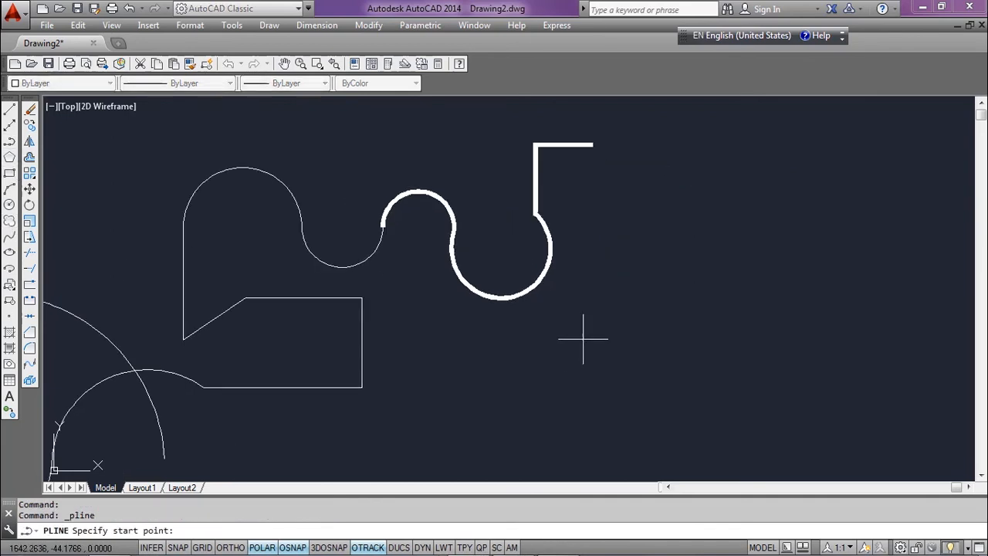
pyautogui.click(586, 370)
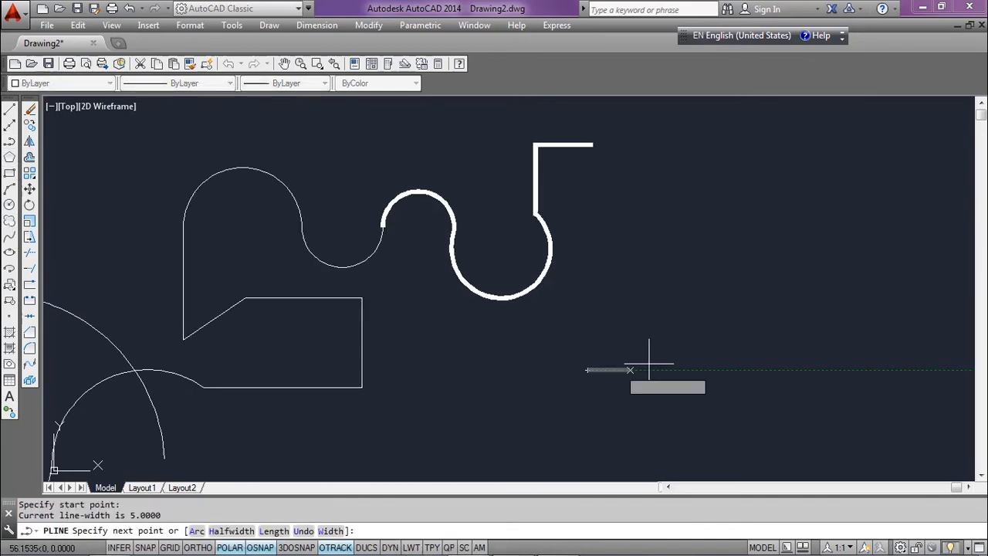
pyautogui.click(197, 530)
pyautogui.moveTo(633, 370); pyautogui.dragTo(633, 364, button='middle')
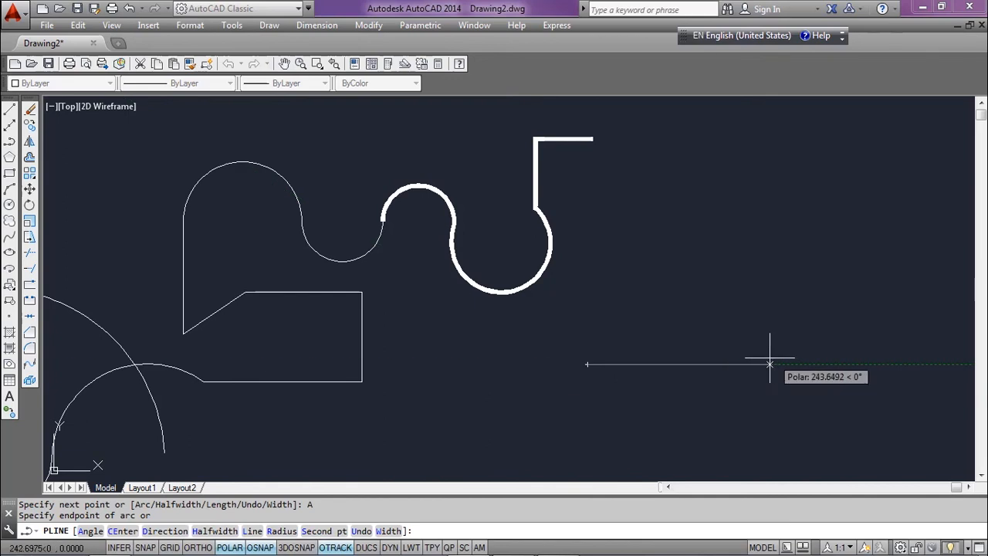
pyautogui.moveTo(692, 348)
pyautogui.mouseDown(button='middle')
pyautogui.moveTo(721, 348)
pyautogui.moveTo(695, 403)
pyautogui.mouseUp(button='middle')
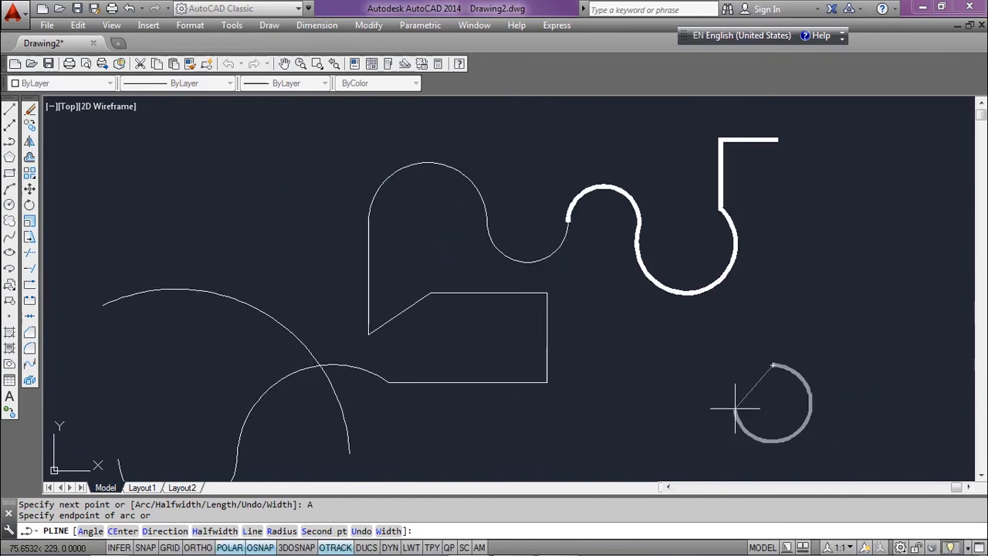
pyautogui.click(388, 530)
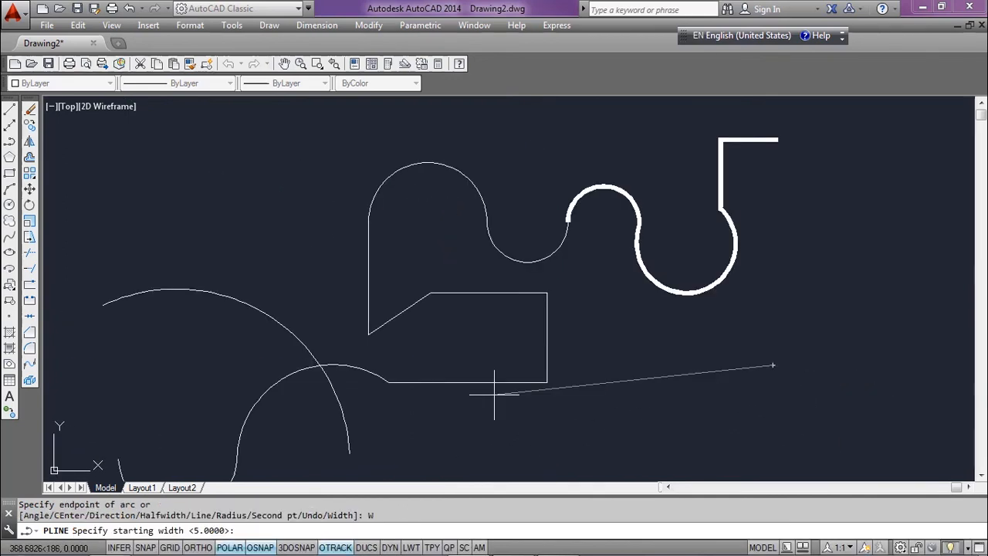
pyautogui.write('0')
pyautogui.press('Return')
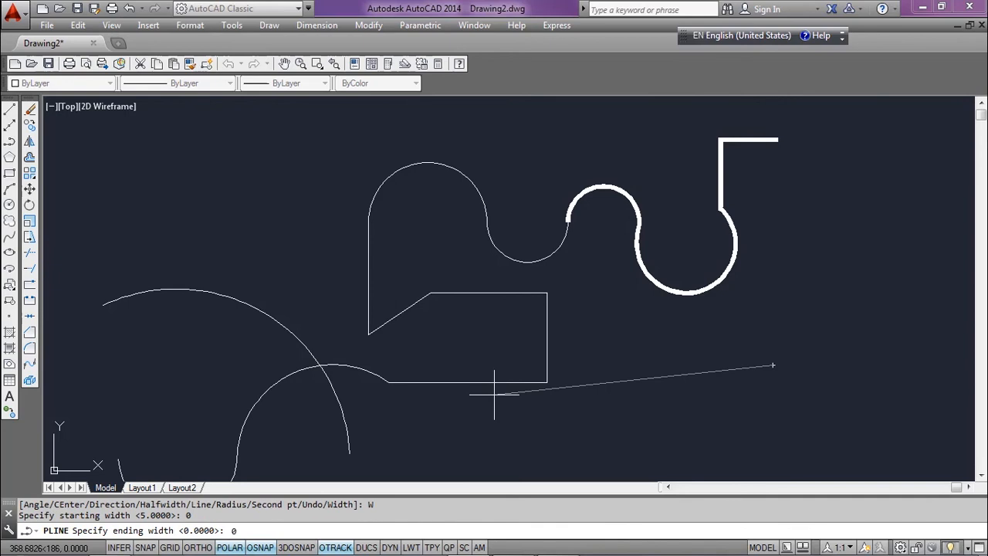
pyautogui.write('0')
pyautogui.press('Return')
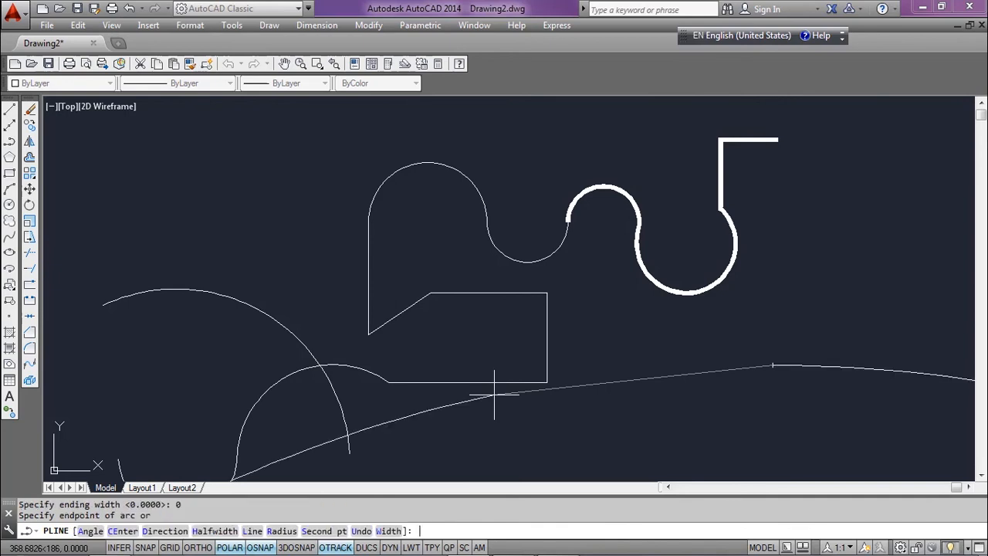
# Try an arc segment with zero width and undo it with the polyline's Undo option.
pyautogui.click(785, 318)
pyautogui.click(391, 531)
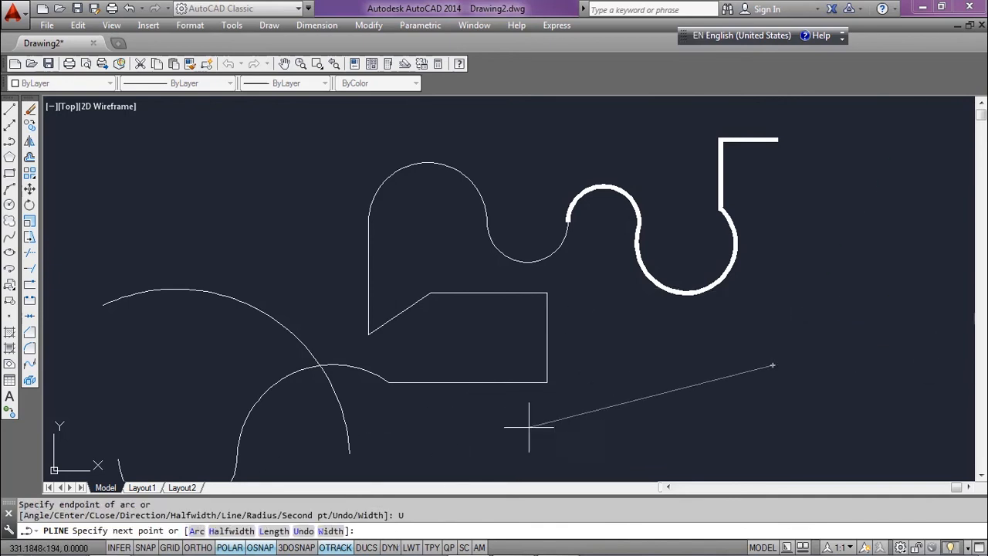
# Cancel the unfinished polyline and erase all objects in the drawing.
pyautogui.press('Escape')
pyautogui.hotkey('ctrl', 'a')
pyautogui.press('Delete')
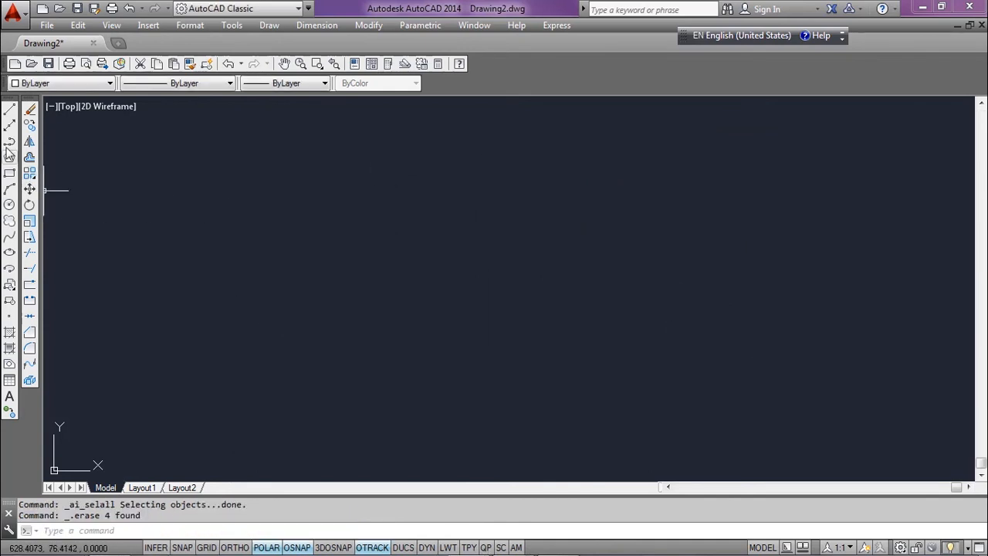
# Start a new polyline in arc mode in the empty drawing with starting and ending width 10.
pyautogui.click(9, 189)
pyautogui.click(243, 261)
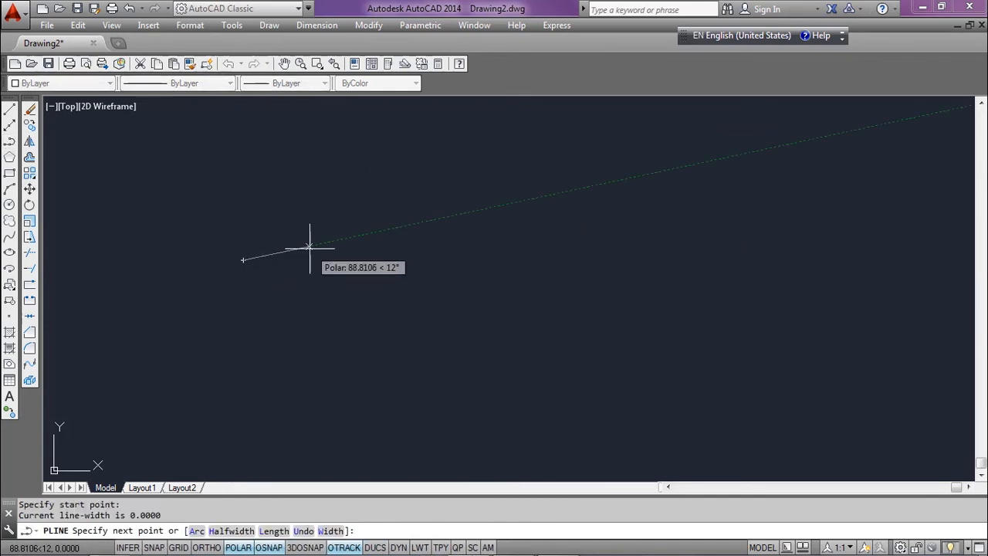
pyautogui.click(197, 531)
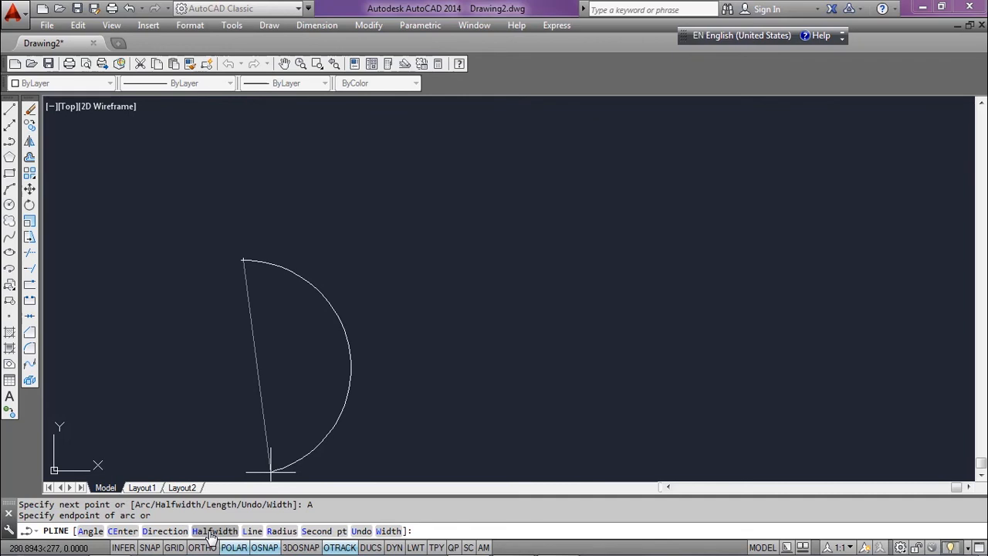
pyautogui.click(388, 532)
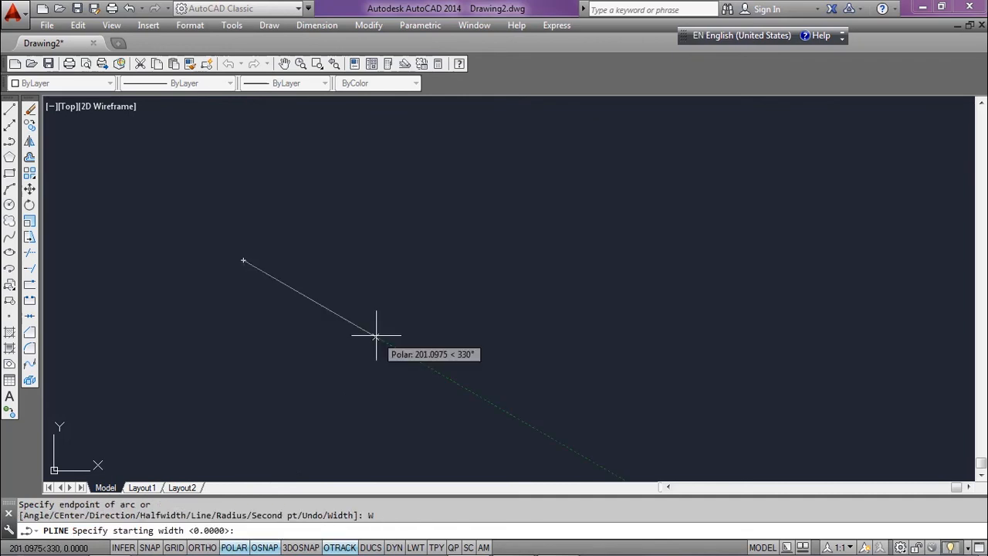
pyautogui.write('10')
pyautogui.press('Return')
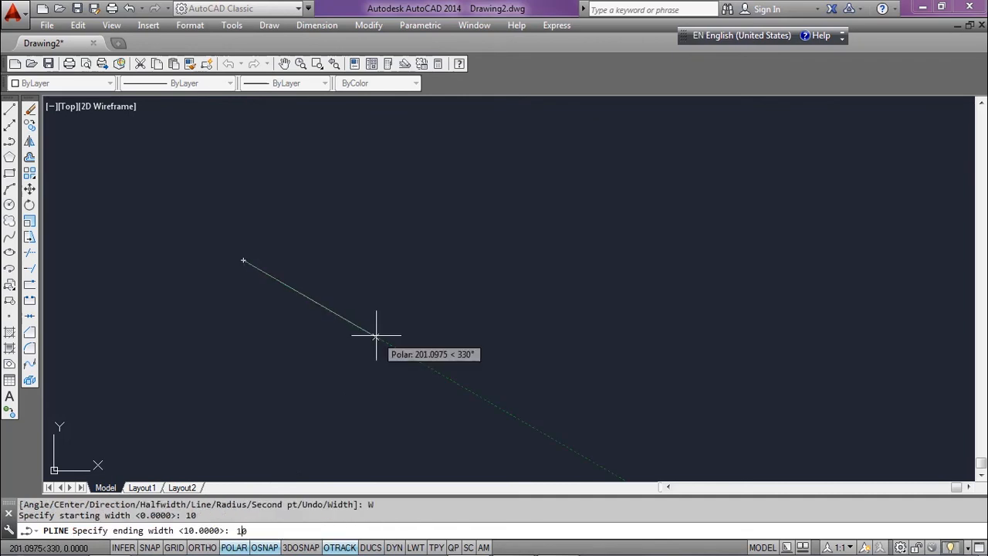
pyautogui.press('Return')
# Place two connected thick arcs forming an S-shaped curve and end the polyline.
pyautogui.click(315, 330)
pyautogui.click(391, 360)
pyautogui.moveTo(463, 275); pyautogui.dragTo(404, 238, button='middle')
pyautogui.rightClick(405, 244)
pyautogui.click(440, 252)
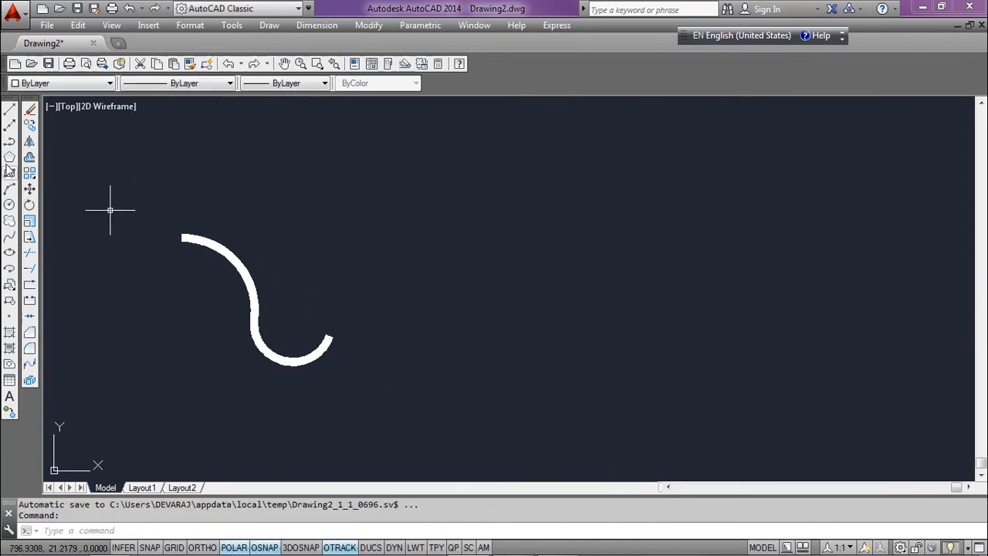
# Draw a nearly full-circle polyline arc right of the S-curve, using the Halfwidth option with starting and ending half-width 5.
pyautogui.click(10, 143)
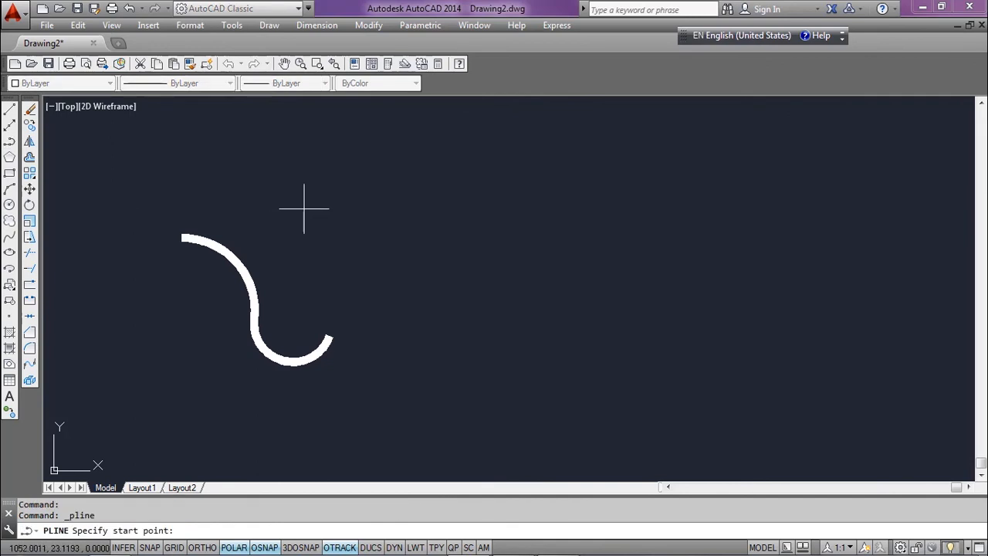
pyautogui.click(342, 220)
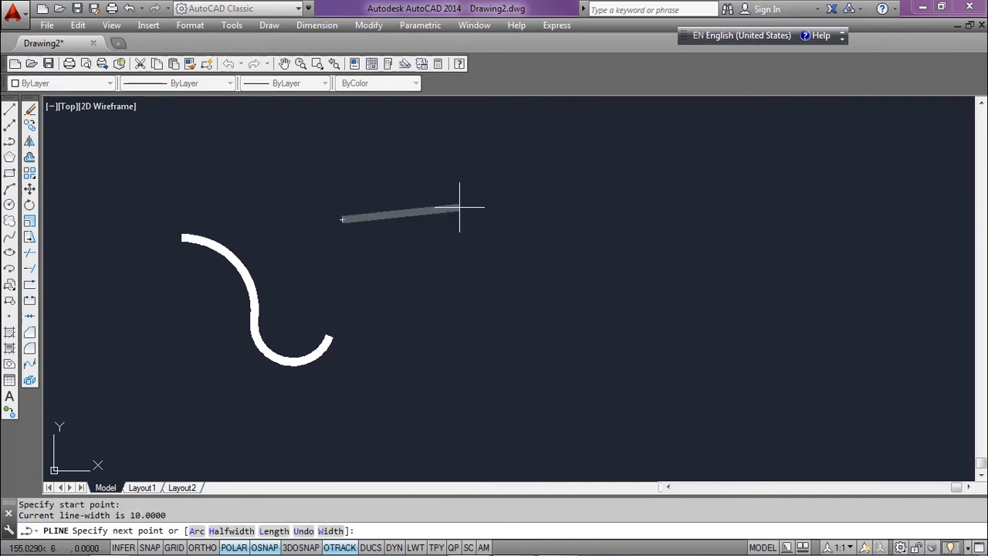
pyautogui.click(196, 531)
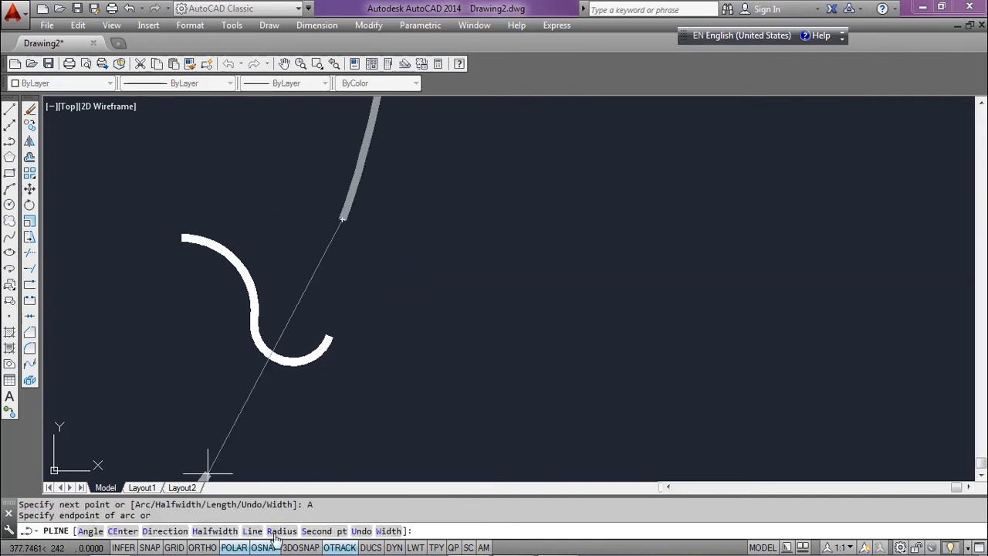
pyautogui.click(213, 532)
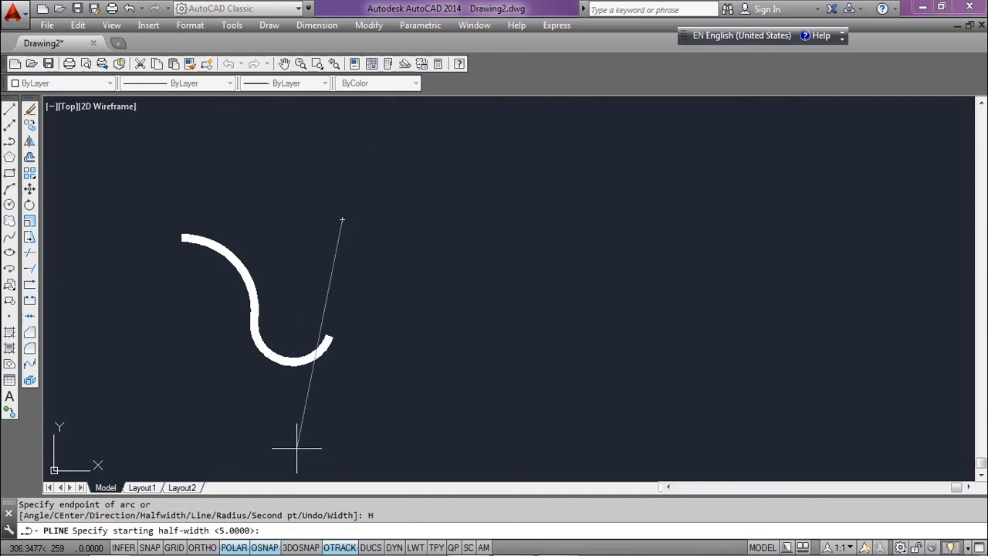
pyautogui.press('Return')
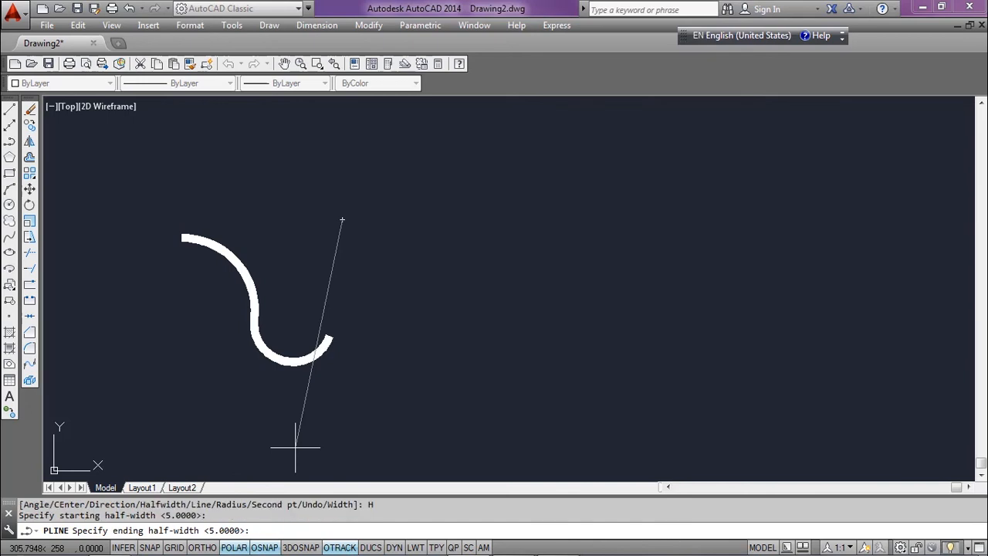
pyautogui.press('Return')
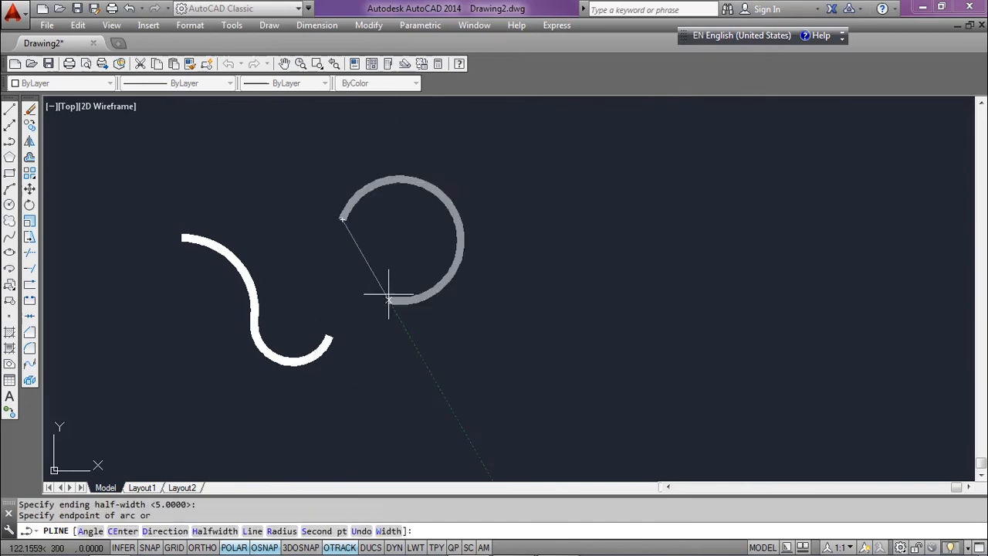
pyautogui.rightClick(300, 210)
pyautogui.click(318, 223)
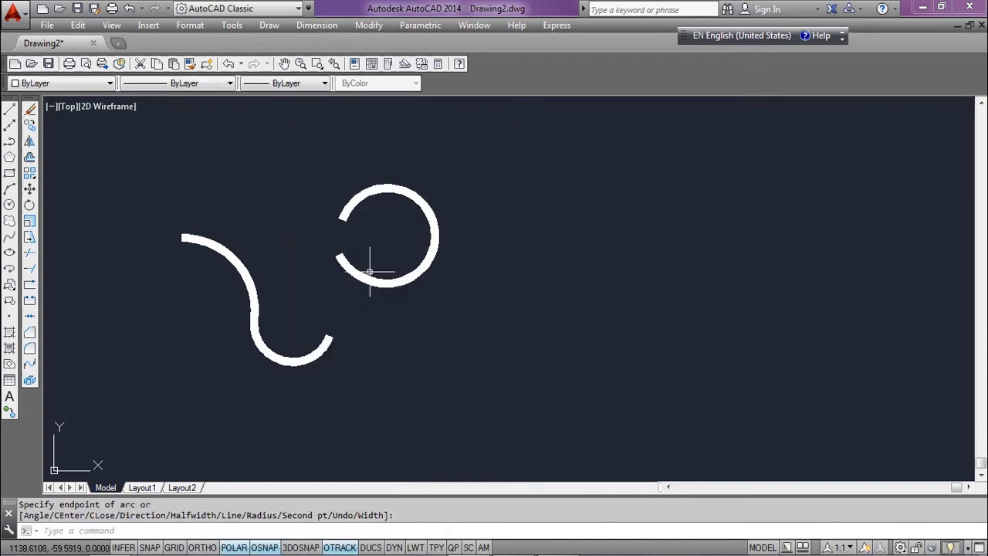
# Select both thick polylines with a crossing window and erase them.
pyautogui.click(360, 398)
pyautogui.click(170, 186)
pyautogui.click(29, 109)
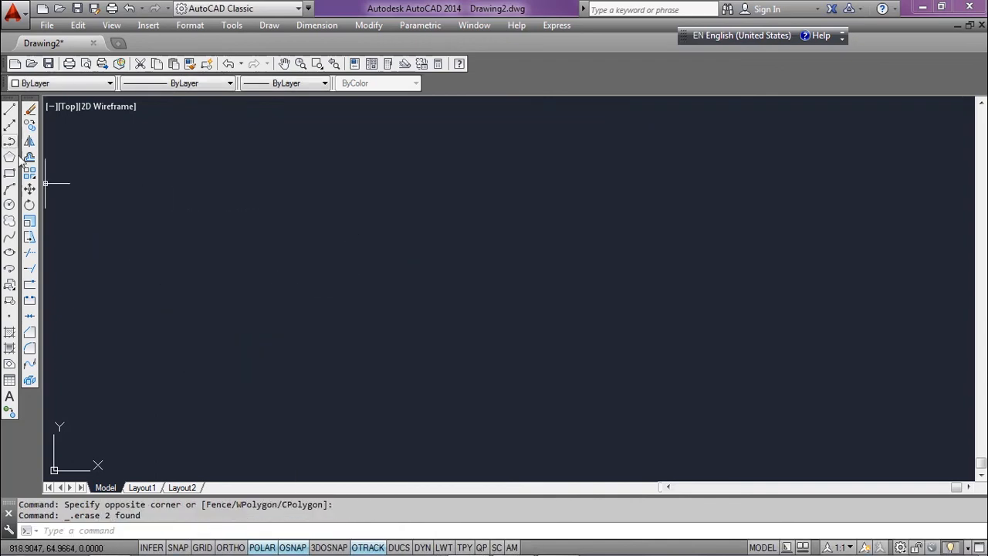
# Start a new polyline in arc mode with starting width 10 and ending width 0.
pyautogui.click(9, 141)
pyautogui.click(180, 281)
pyautogui.click(216, 531)
pyautogui.click(389, 531)
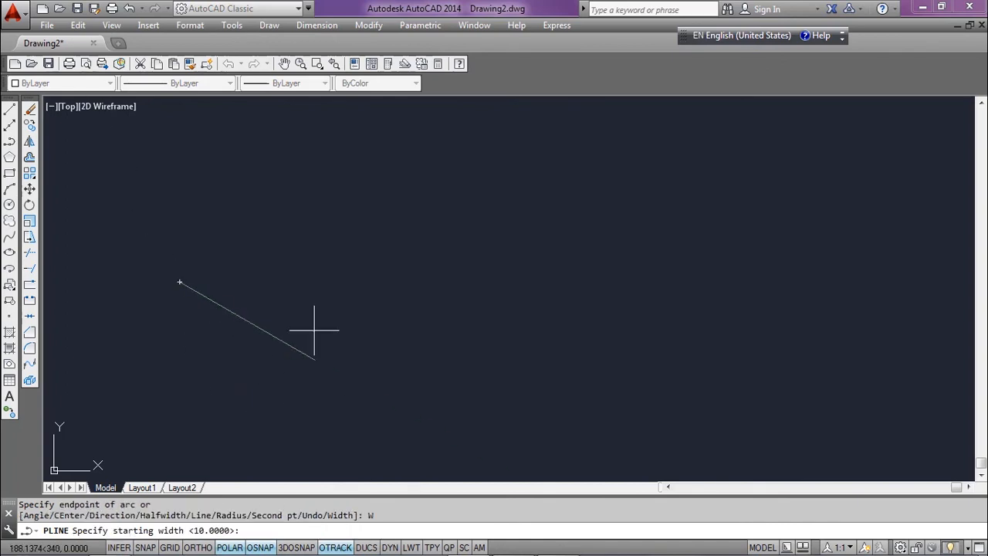
pyautogui.press('Return')
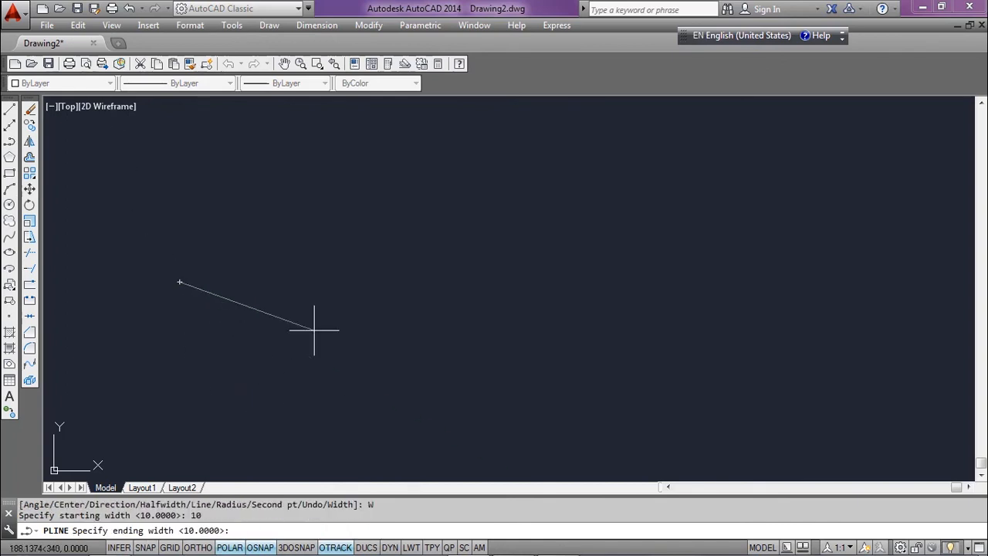
pyautogui.write('0')
pyautogui.press('Return')
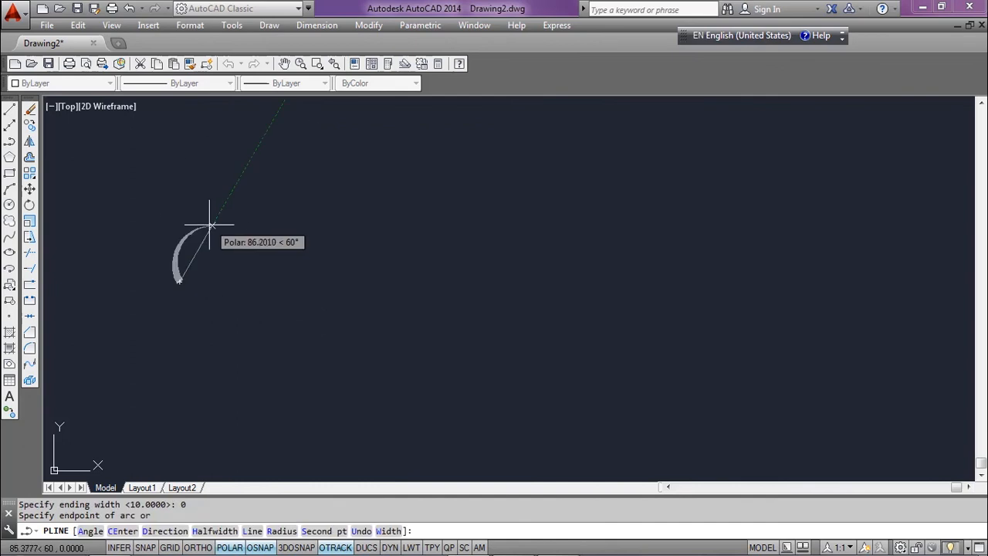
# Finish the polyline as a single tapered arc ending about 86 units from its start at 60 degrees, and enlarge the view of it.
pyautogui.rightClick(320, 244)
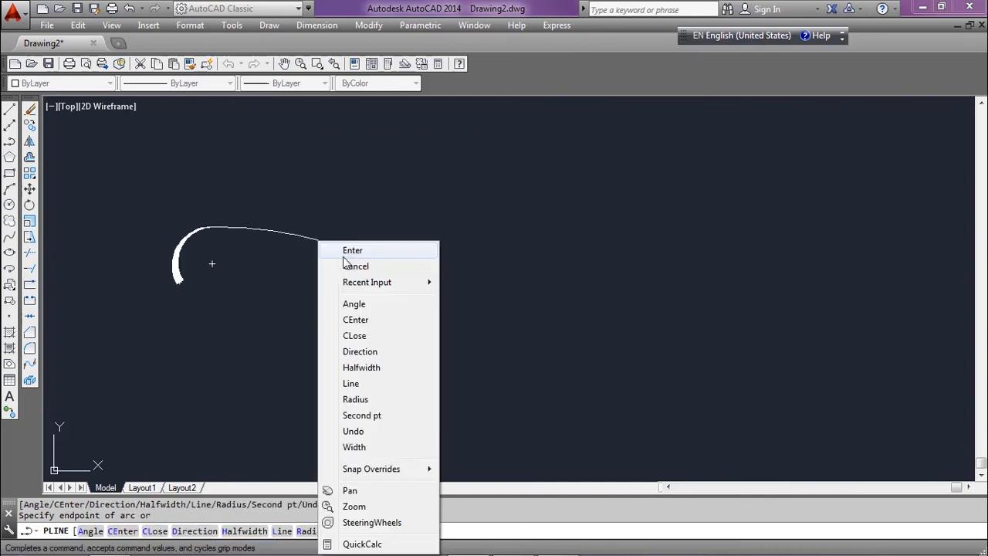
pyautogui.click(342, 249)
pyautogui.scroll(6, 182, 249)
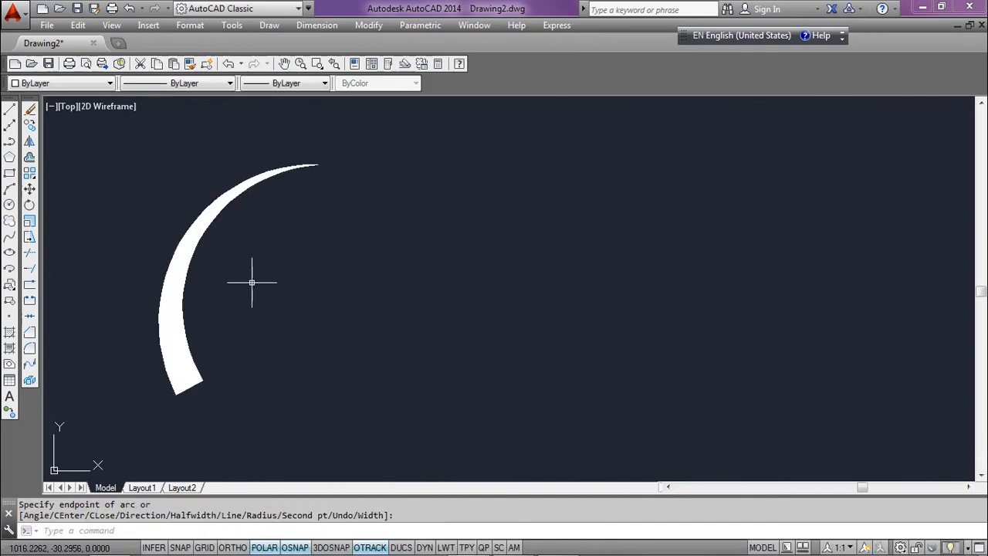